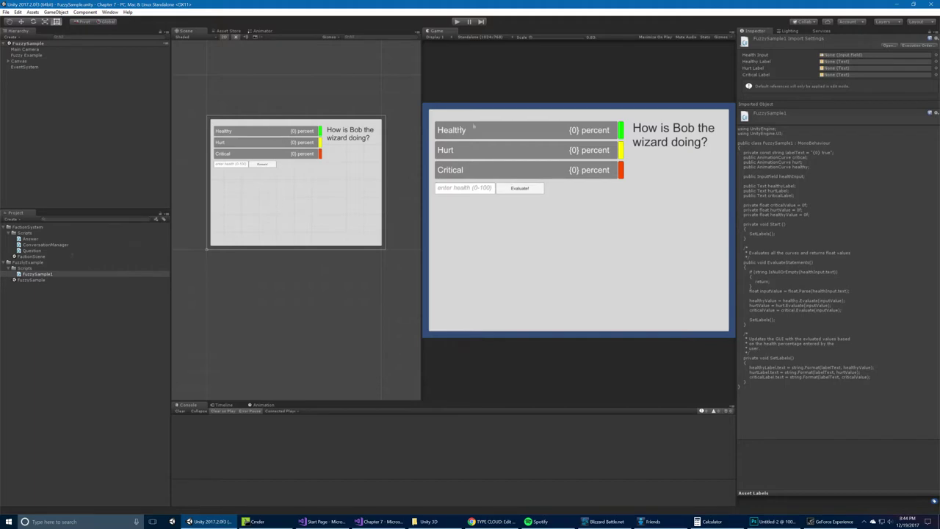
Open the FuzzySample1 script in the code editor and return to Unity
double_click(31, 275)
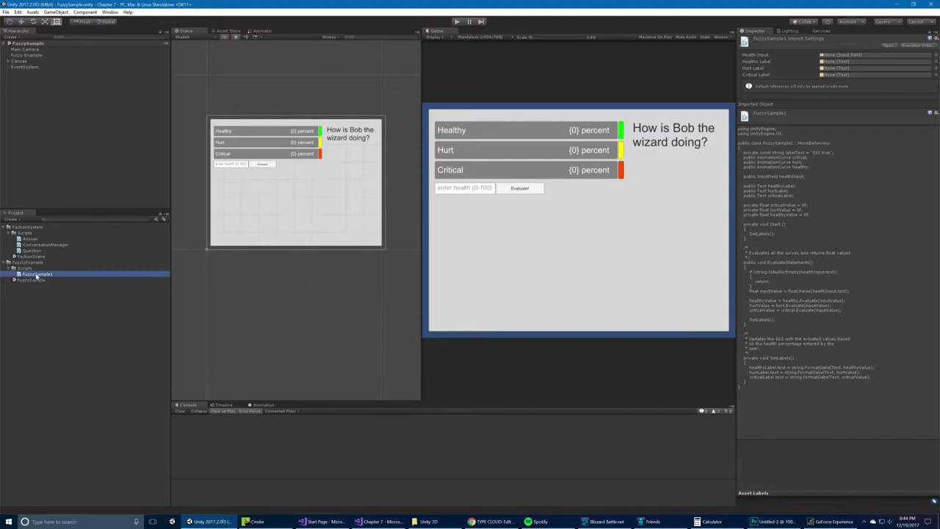
click(209, 522)
mouse_move(756, 31)
mouse_down()
mouse_move(773, 35)
mouse_move(778, 98)
mouse_up()
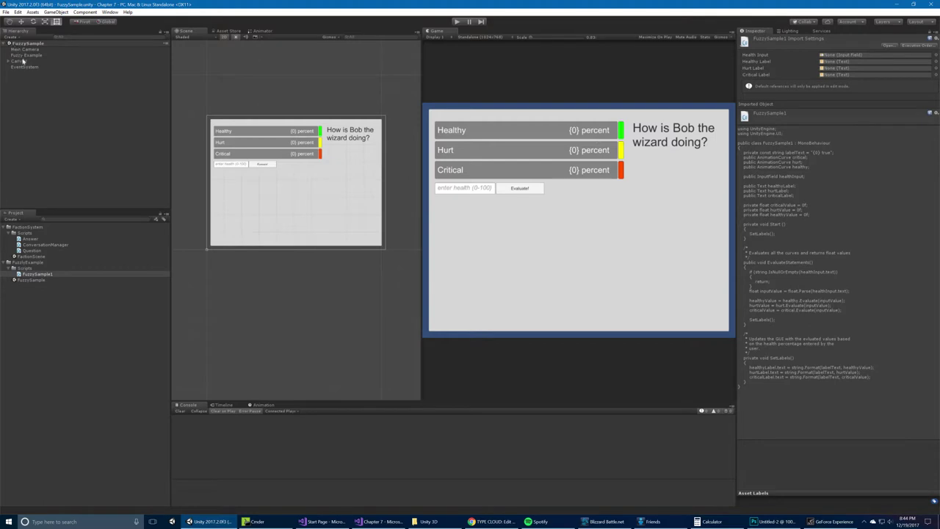
Select Fuzzy Example under Canvas > Panel and run the FuzzySample scene in play mode
click(136, 60)
key(Right)
key(Down)
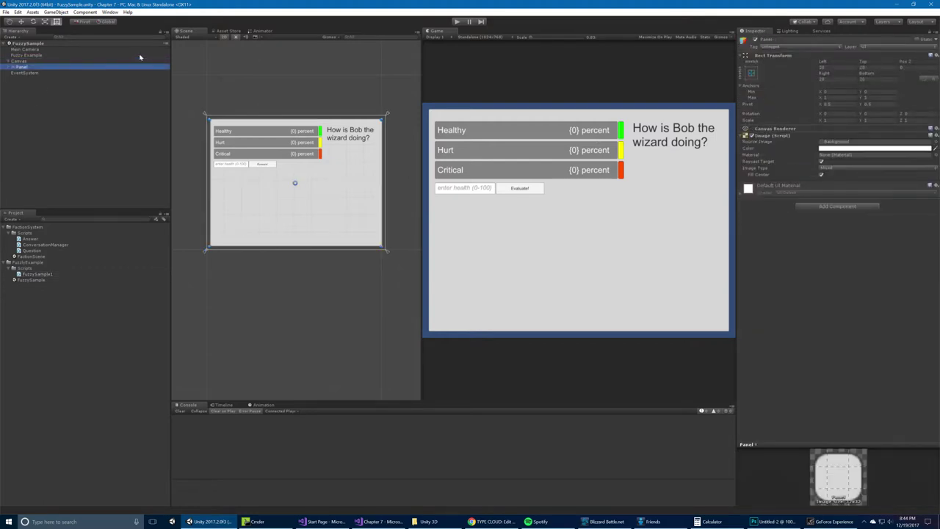
key(Right)
click(140, 56)
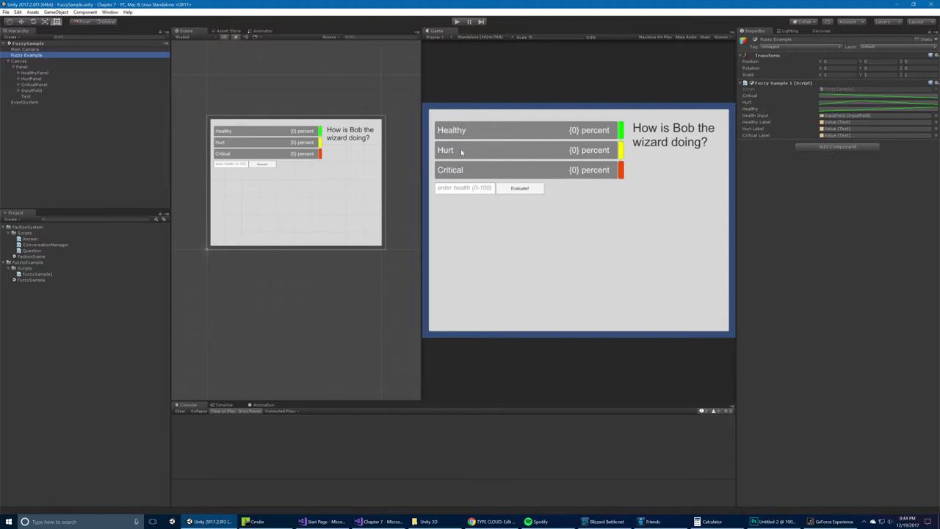
click(457, 22)
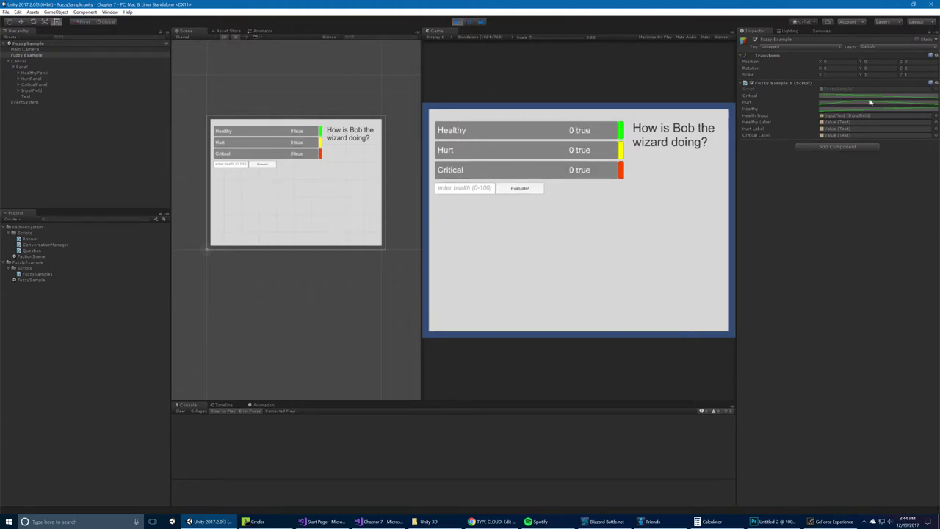
click(485, 188)
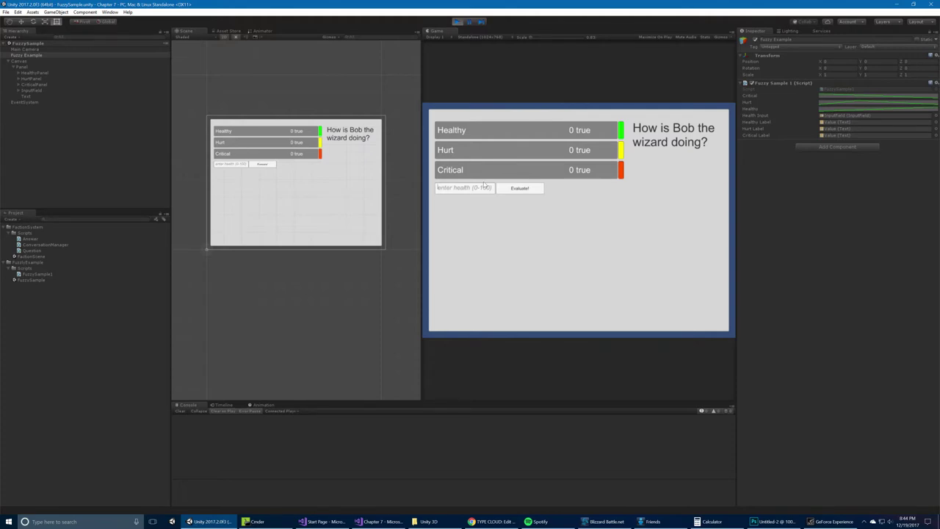
Evaluate Bob's condition at the first entered health value, then at 25
text(80)
click(518, 189)
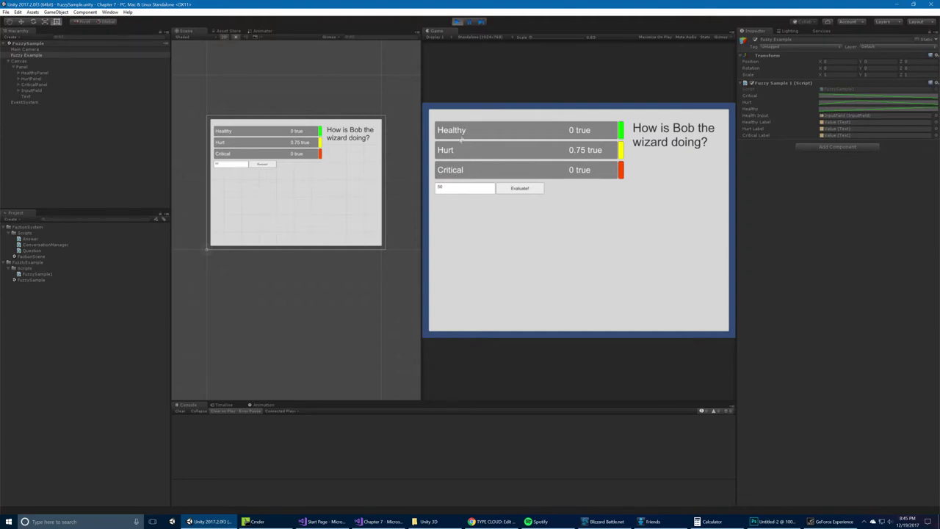
click(471, 187)
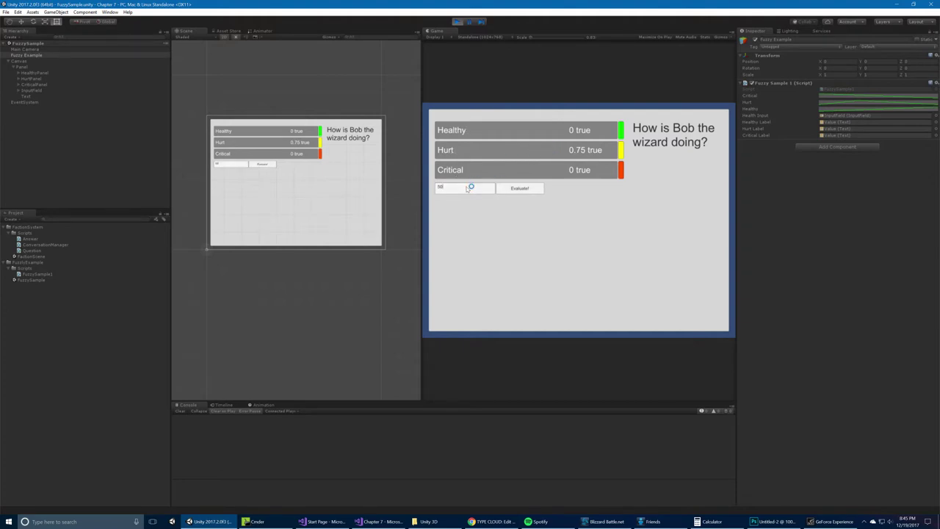
text(25)
click(524, 190)
Evaluate Bob's condition at health 75, then stop play mode
click(452, 192)
key(BackSpace)
key(BackSpace)
text(75)
click(519, 188)
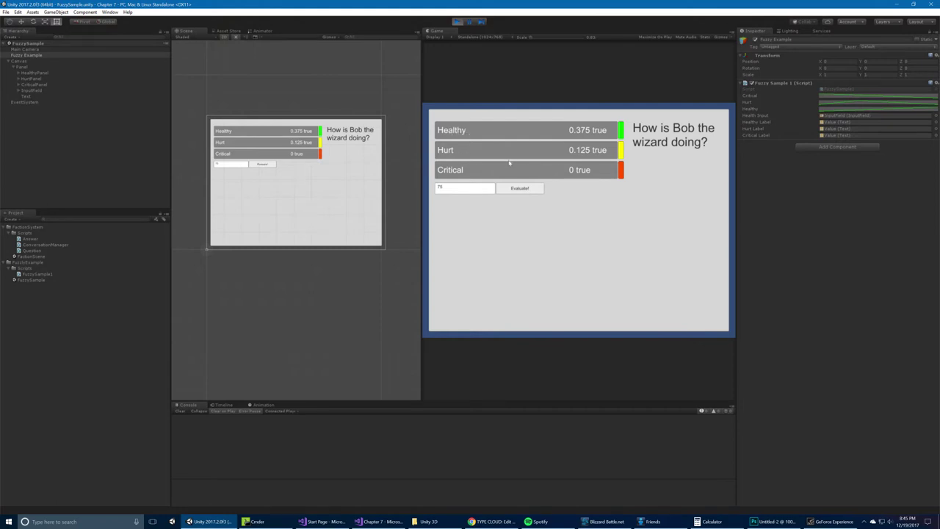
click(456, 23)
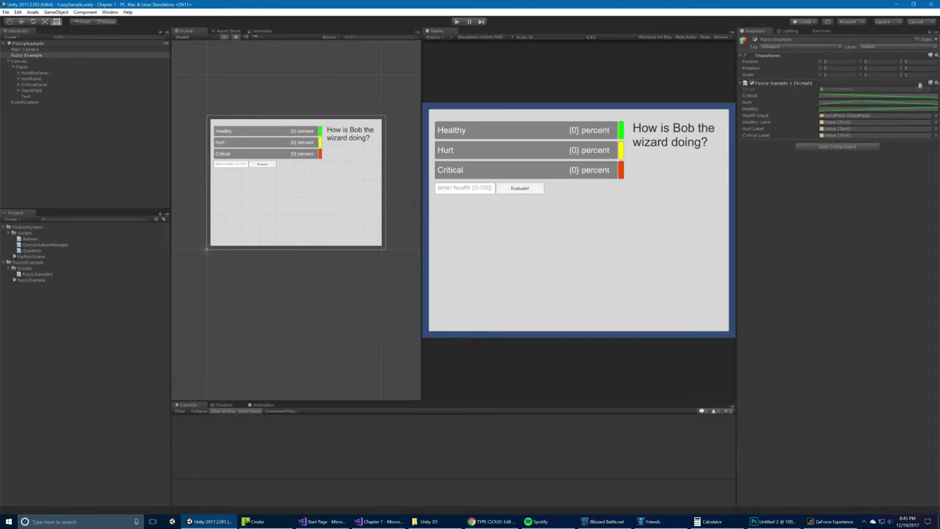
click(839, 97)
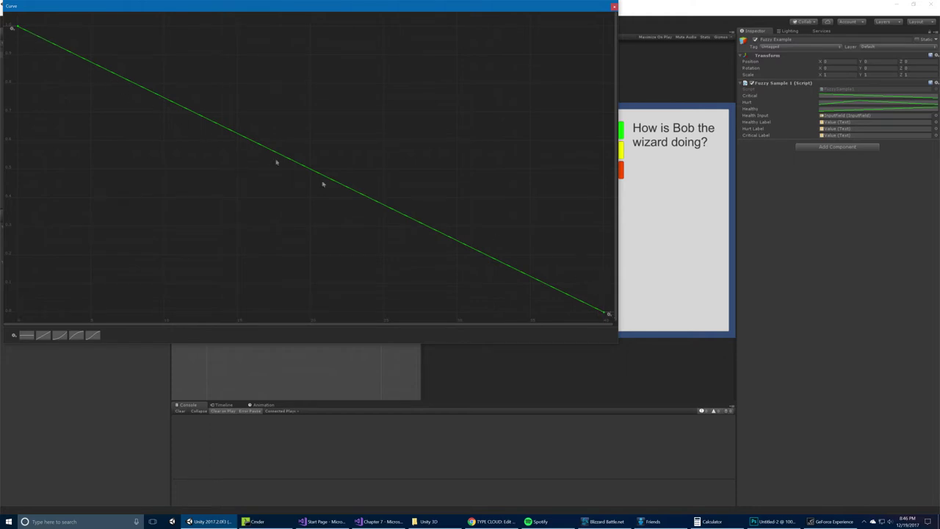
click(614, 6)
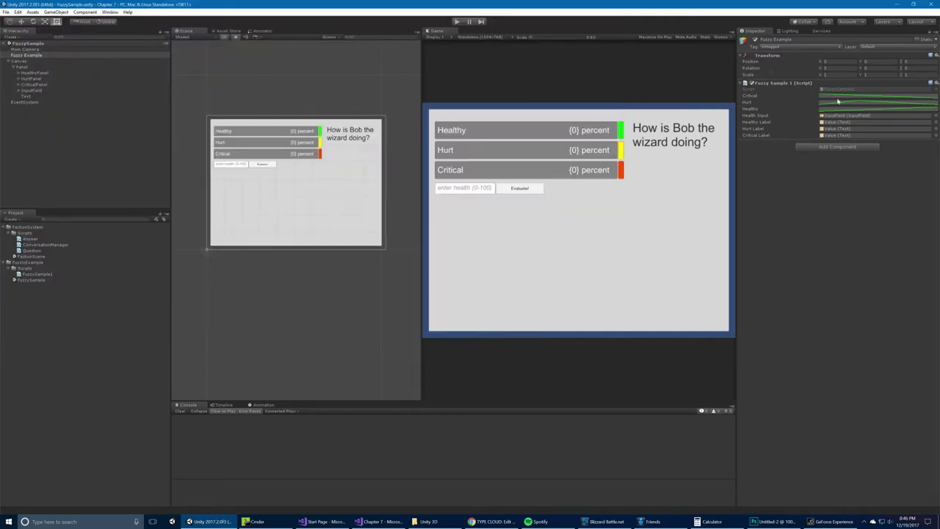
click(837, 103)
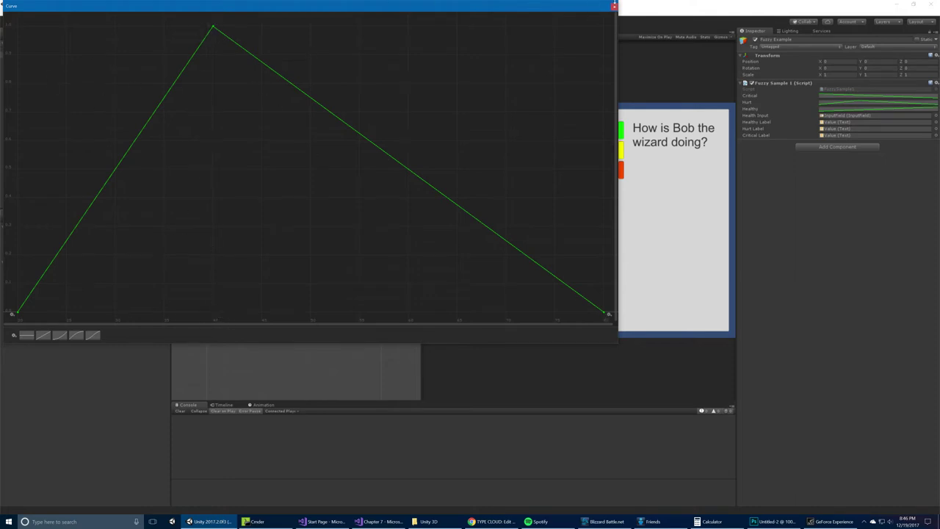
click(832, 110)
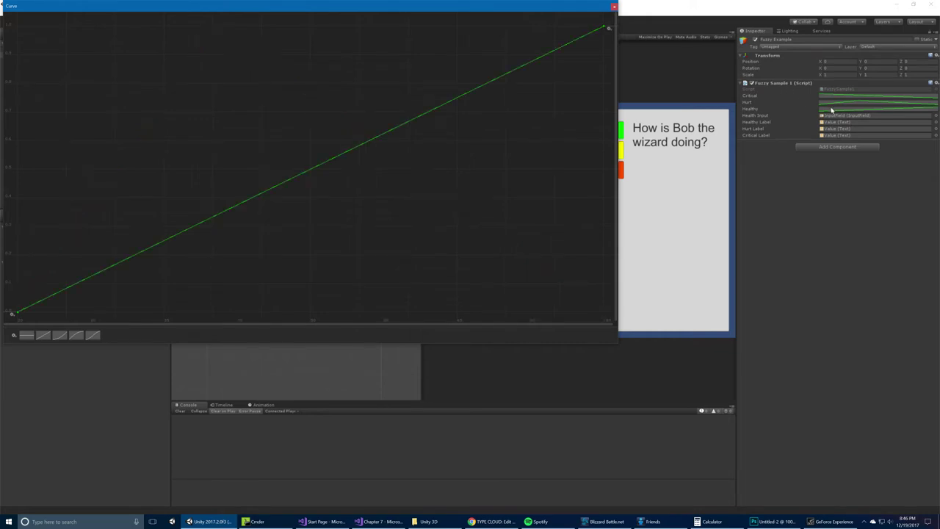
drag(469, 3, 484, 30)
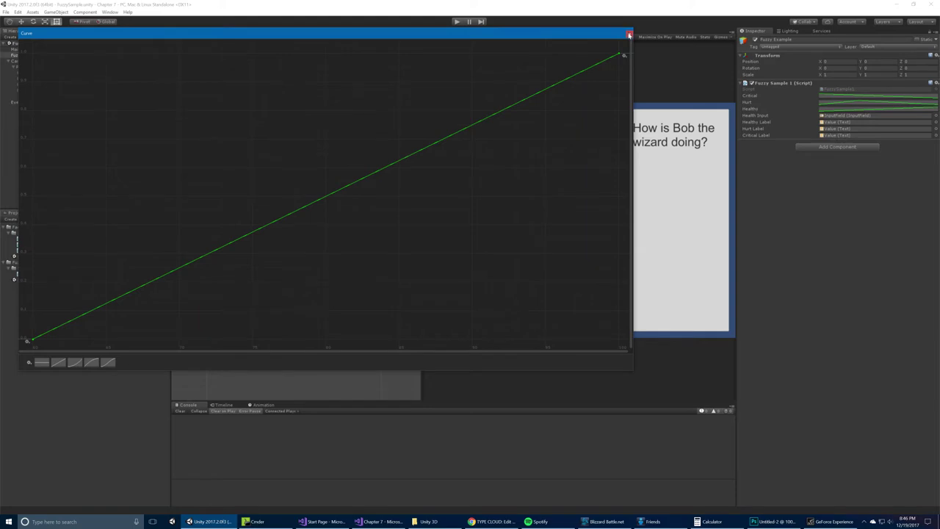
click(629, 34)
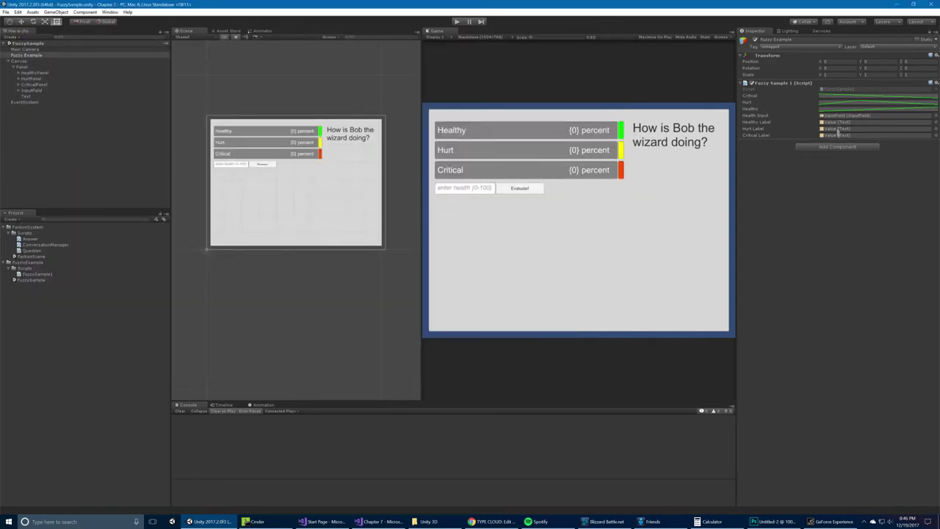
double_click(836, 89)
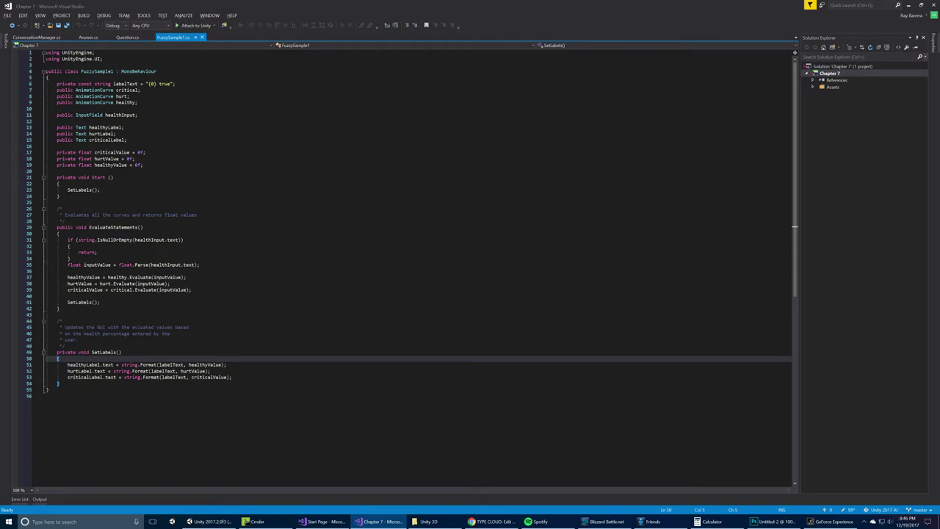
double_click(97, 264)
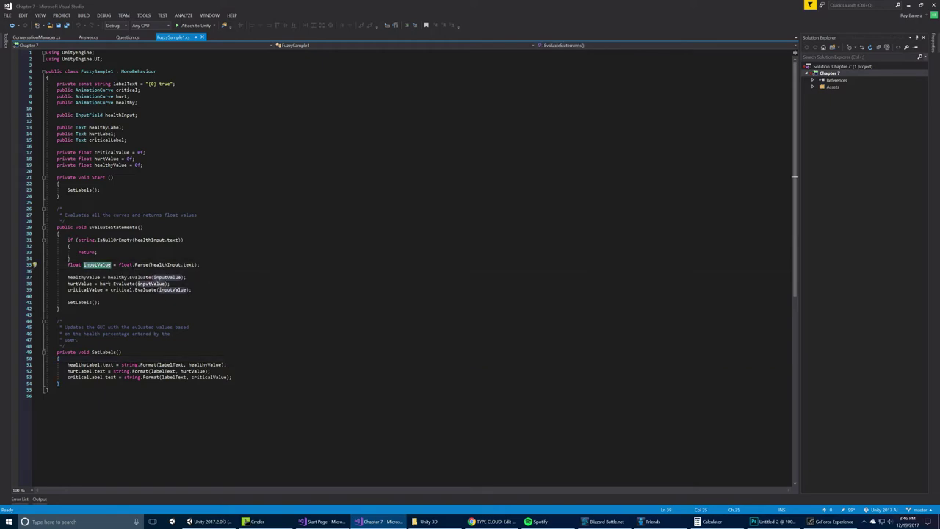
key(alt+Tab)
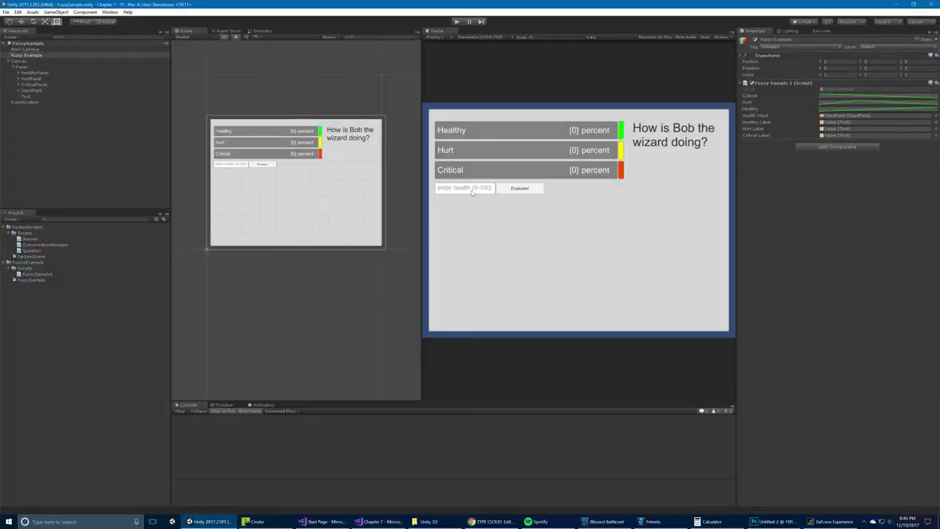
key(alt+Tab)
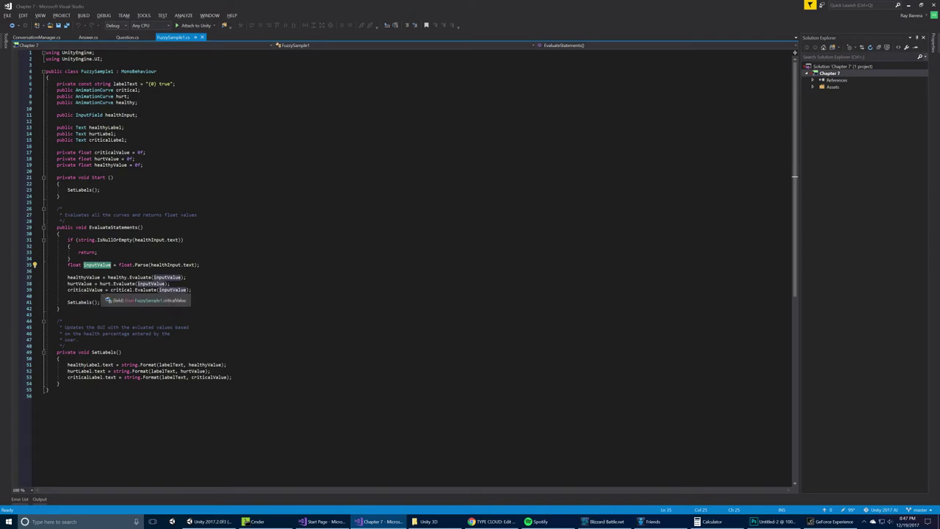
key(alt+Tab)
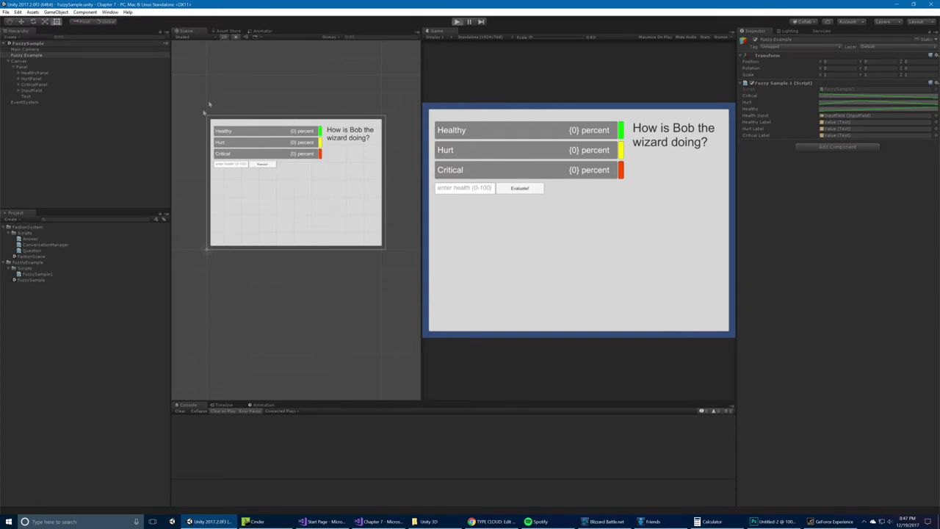
click(457, 22)
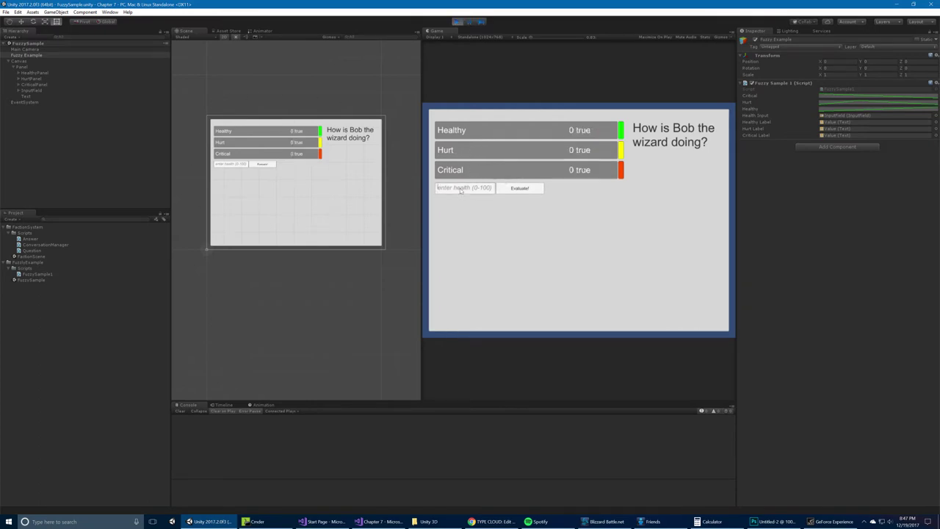
Evaluate health 50 in the running sample, then stop play mode
click(460, 189)
text(50)
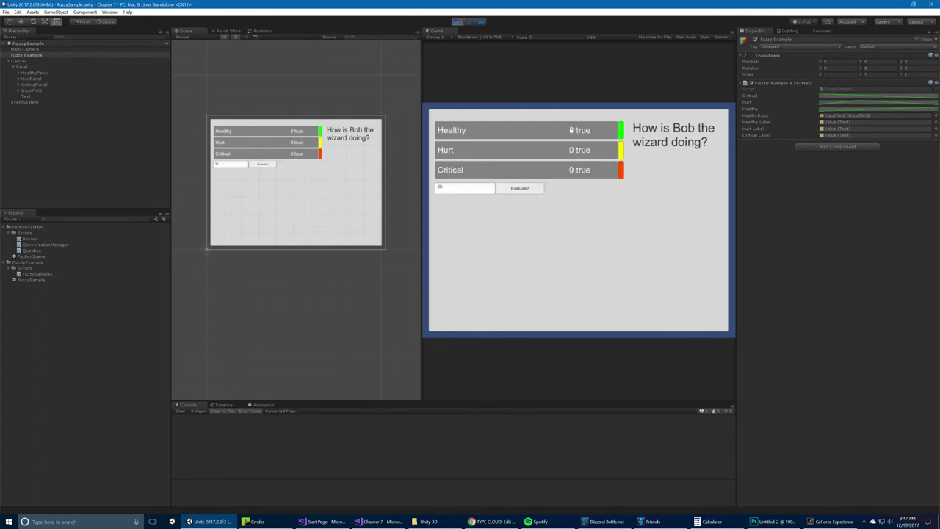
click(529, 191)
click(457, 21)
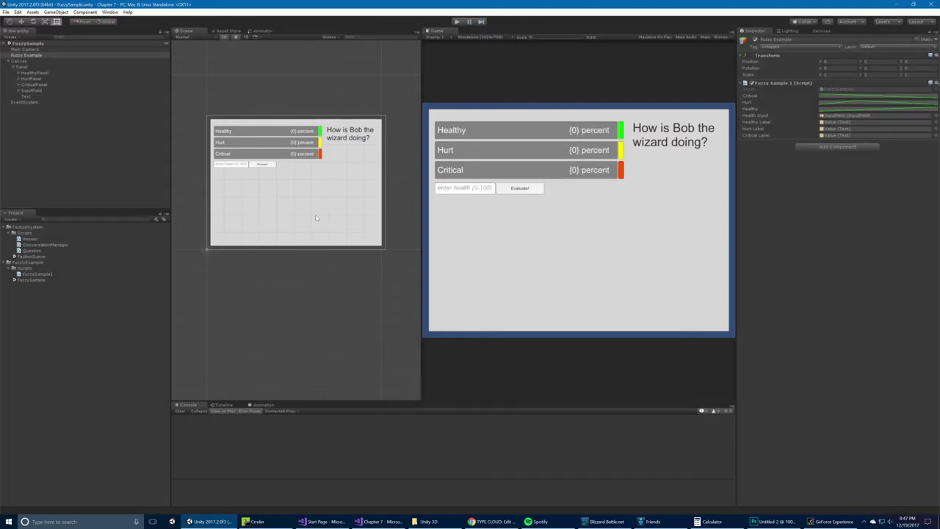
Open FactionScene from the FactionSystem folder in the Project panel
click(27, 234)
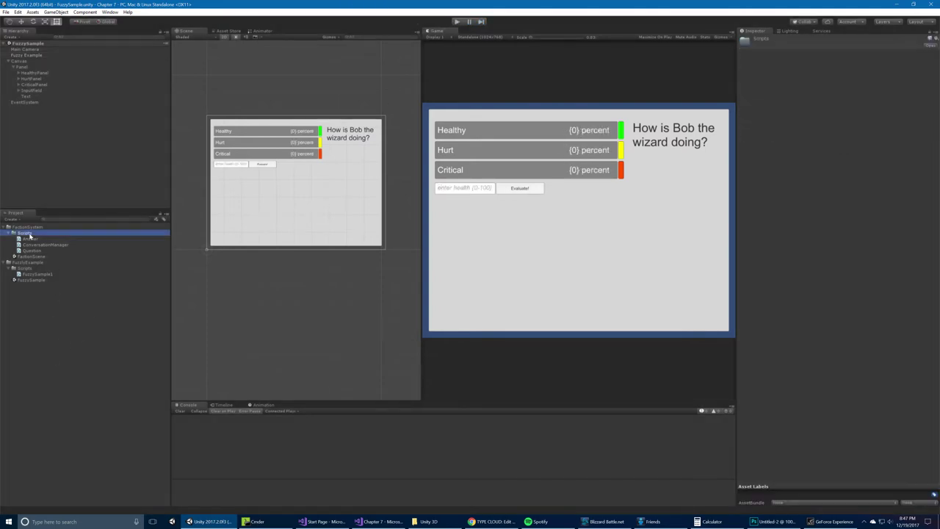
double_click(28, 233)
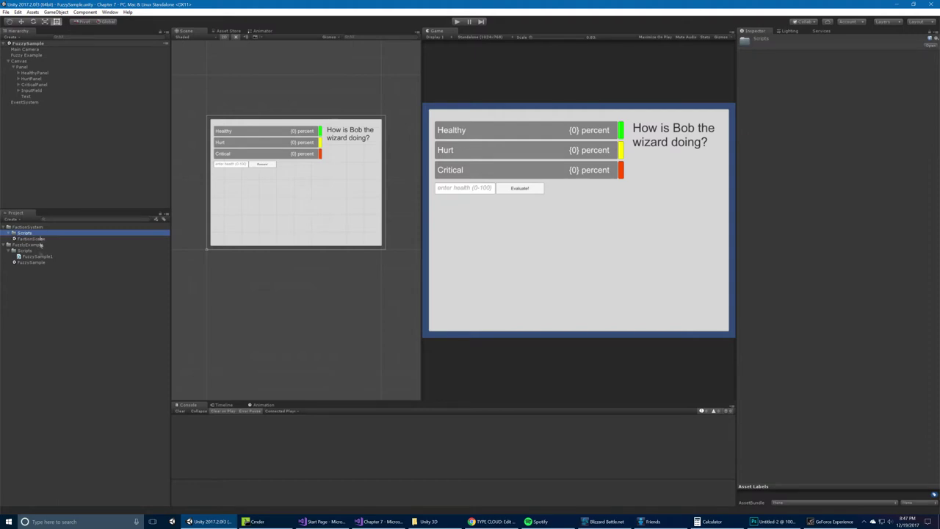
click(34, 239)
double_click(33, 240)
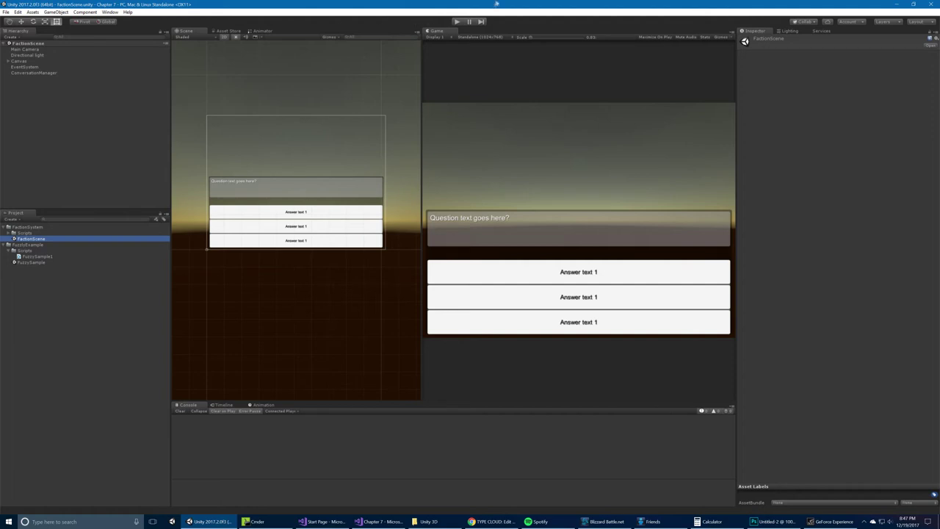
Play the faction dialogue and help the young goblin to reach a GOOD result
click(456, 21)
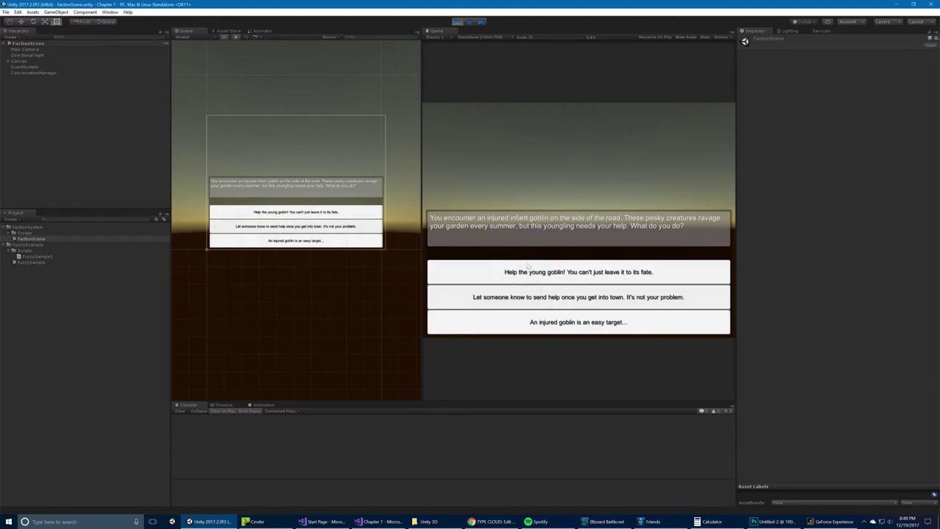
click(543, 272)
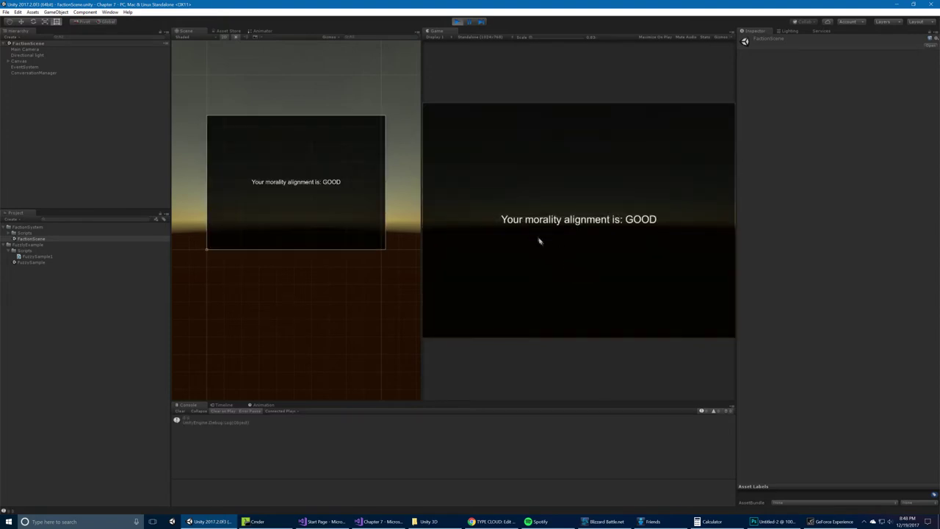
click(456, 22)
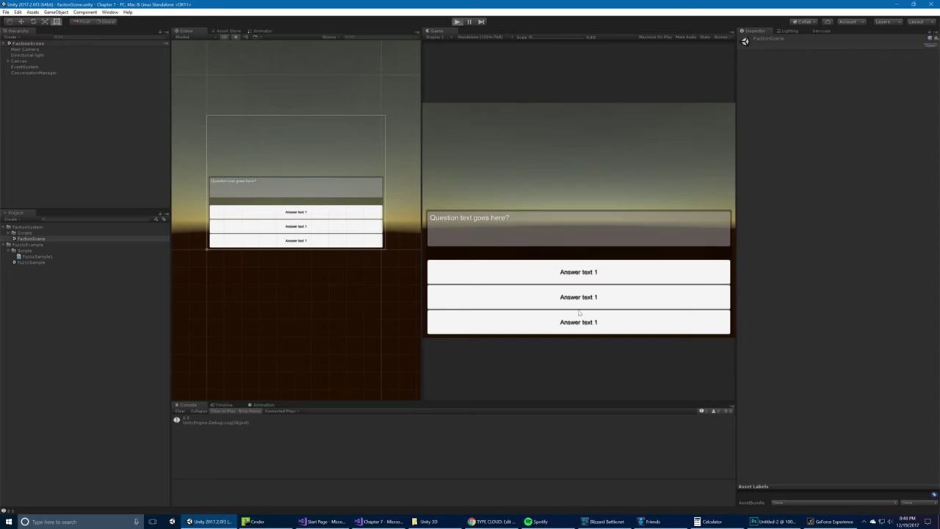
Replay the dialogue choosing the most evil answers to reach an EVIL result
key(ctrl+p)
click(577, 322)
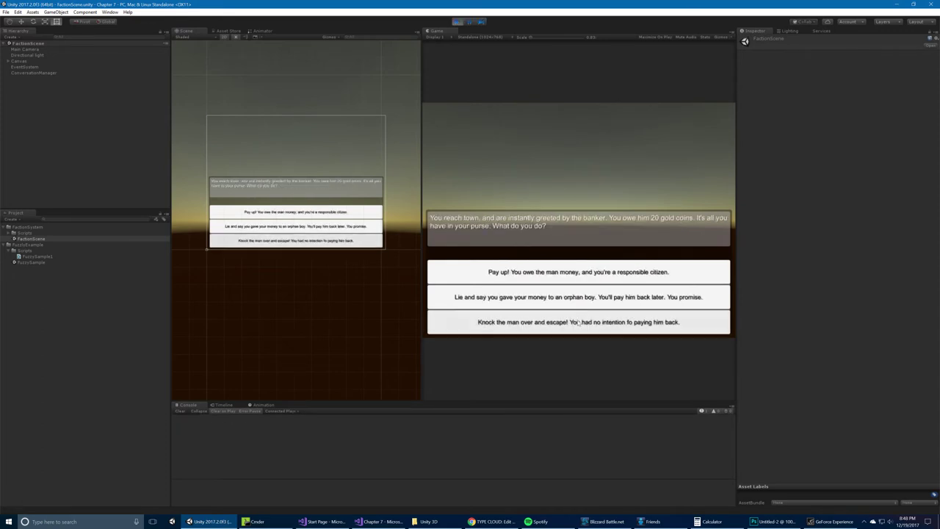
click(575, 323)
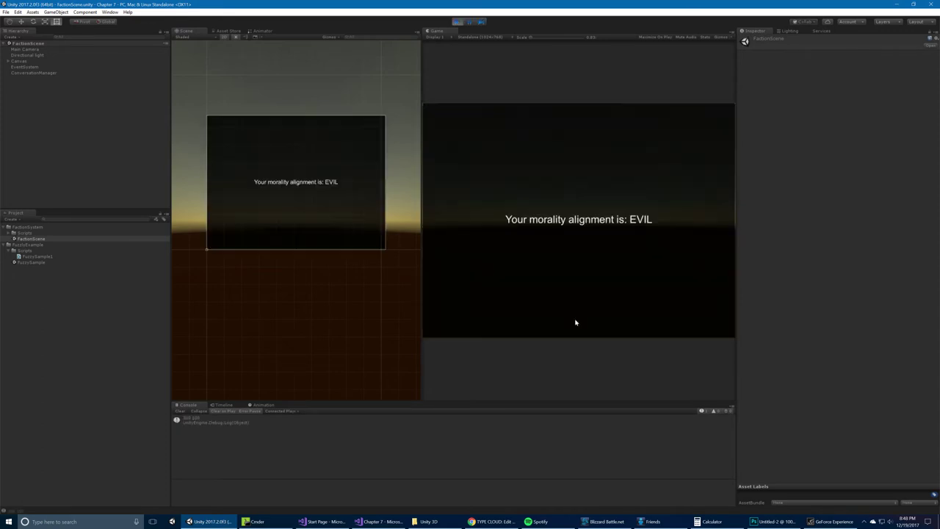
click(458, 21)
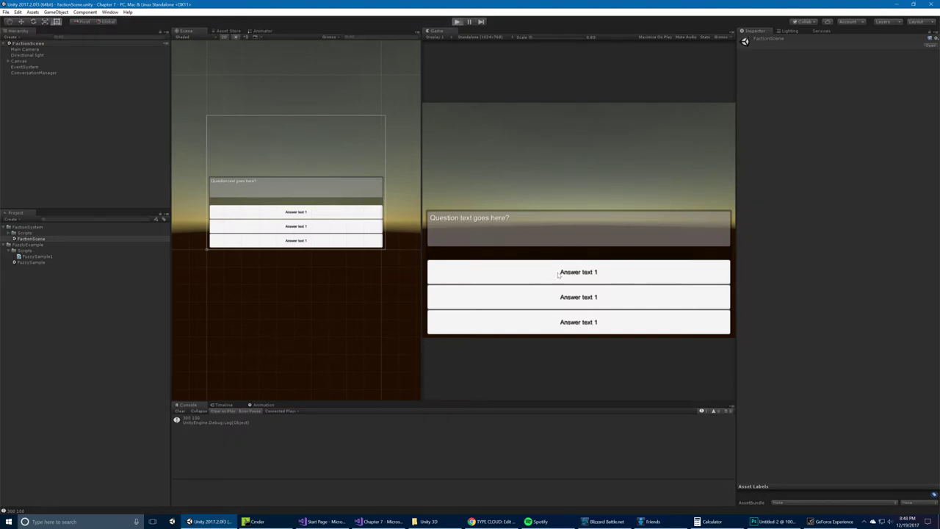
Replay the dialogue picking third answers to end on a NEUTRAL result
key(ctrl+p)
click(537, 274)
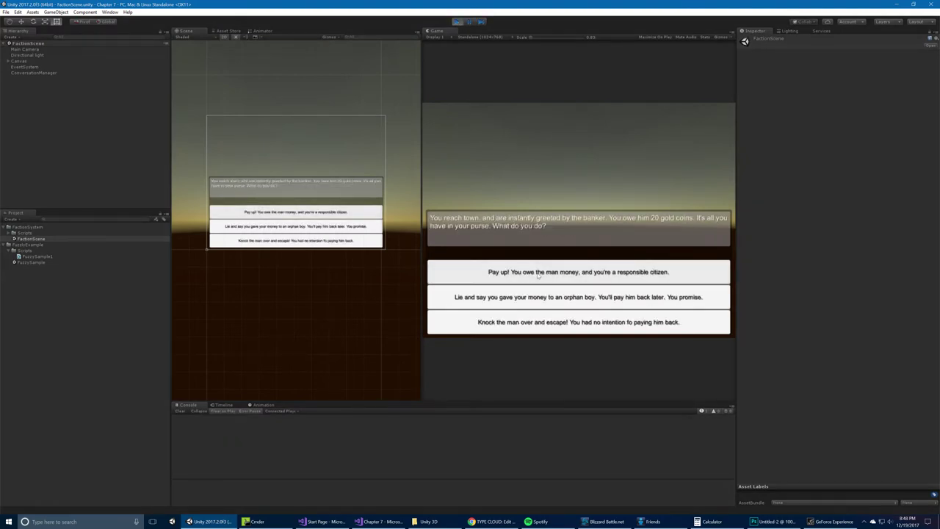
click(550, 322)
click(551, 327)
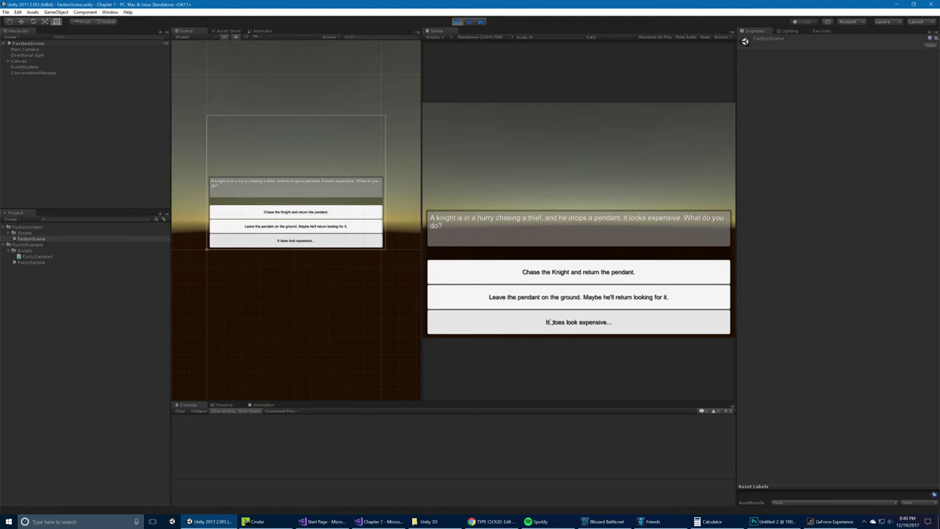
click(457, 23)
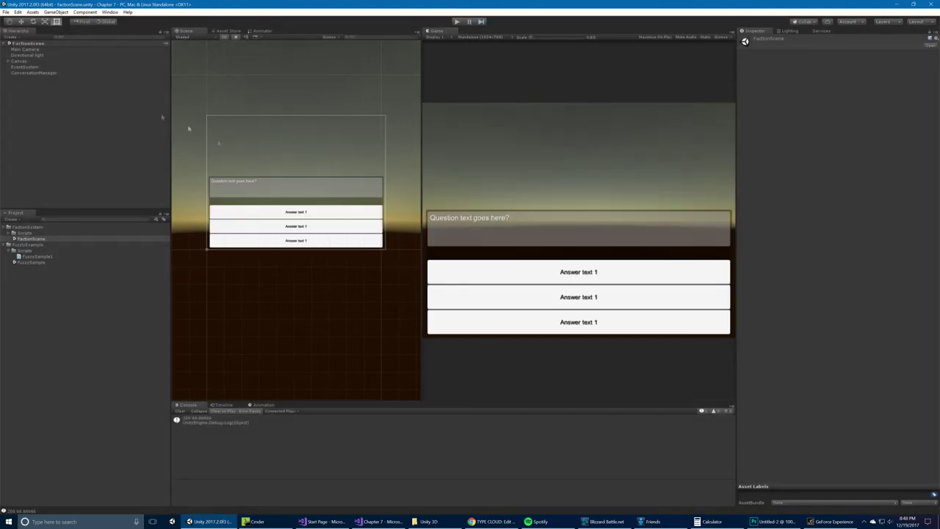
Select ConversationManager in the Hierarchy and glance at its script in Visual Studio
click(53, 62)
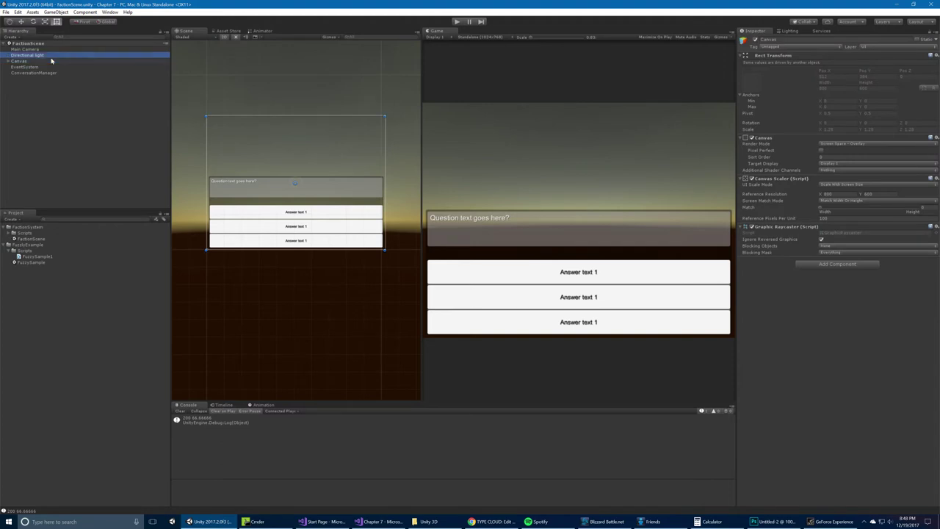
click(51, 61)
key(Down)
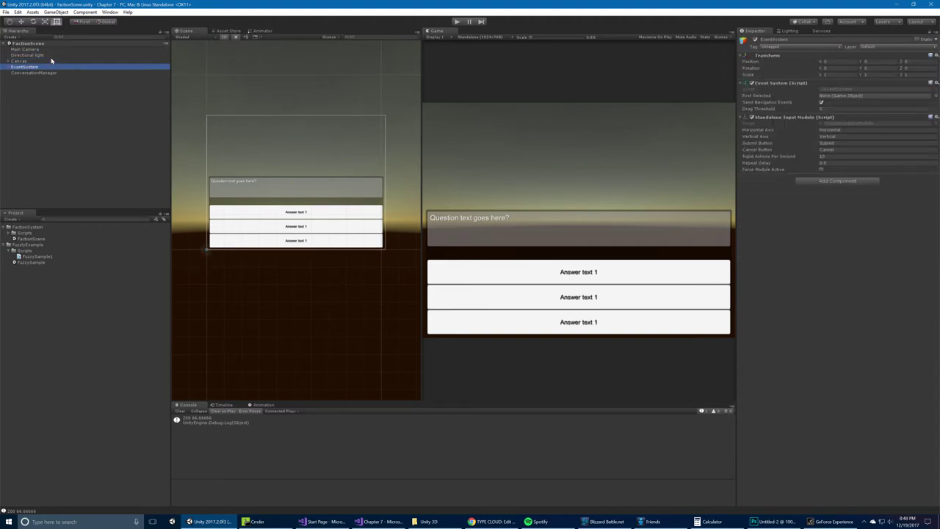
key(Down)
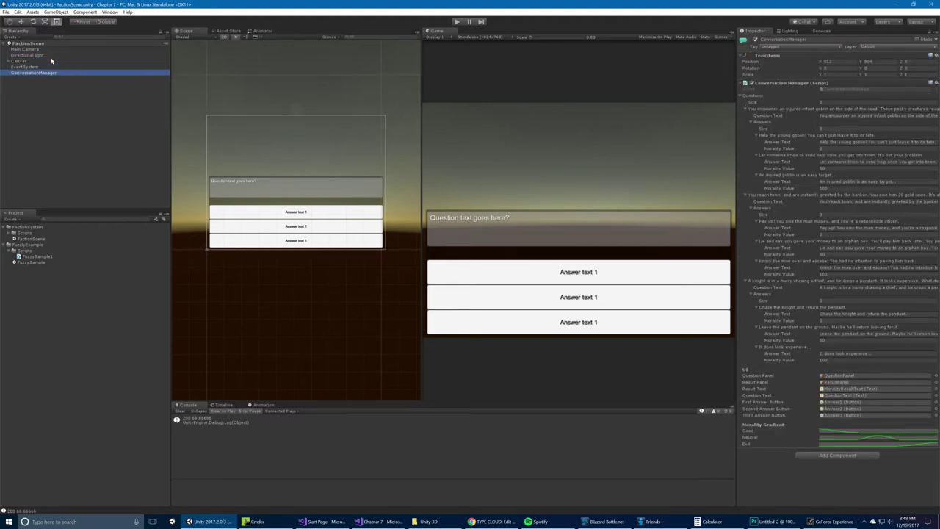
double_click(855, 91)
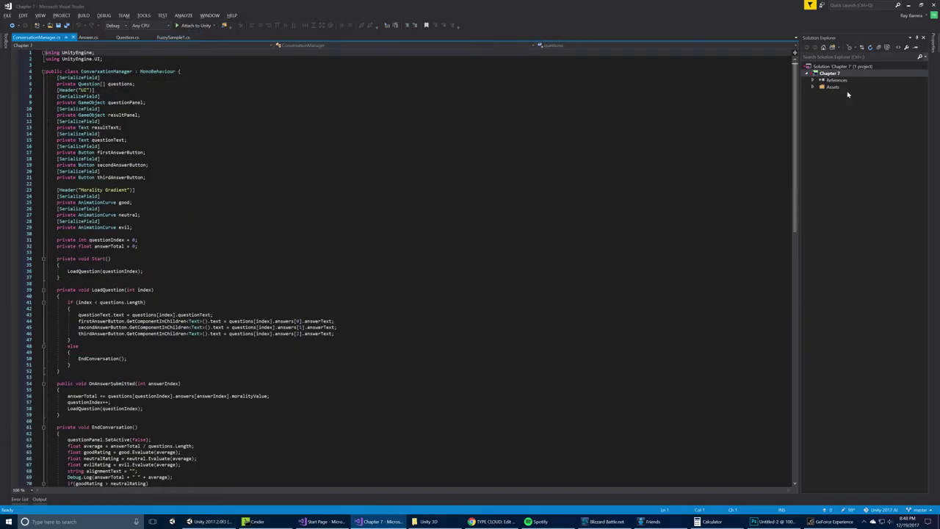
scroll(414, 268, down, 3)
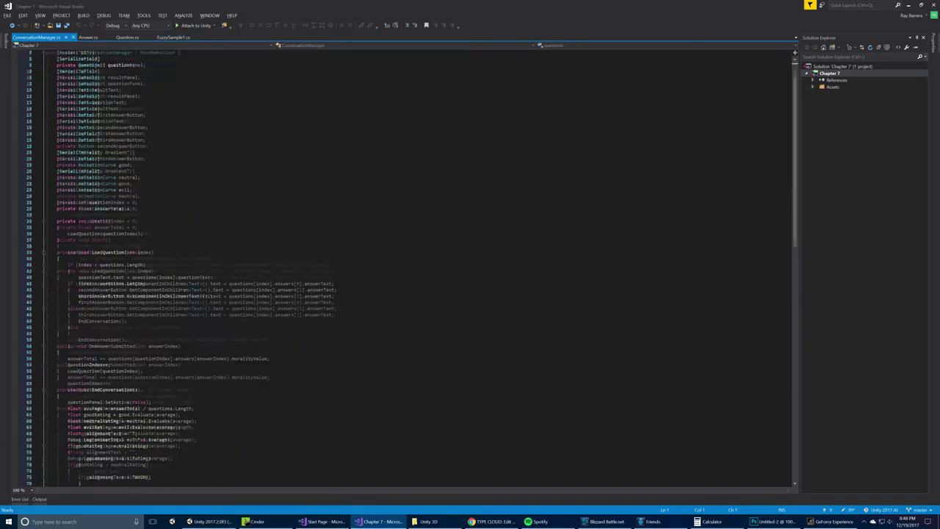
scroll(415, 268, down, 3)
key(alt+Tab)
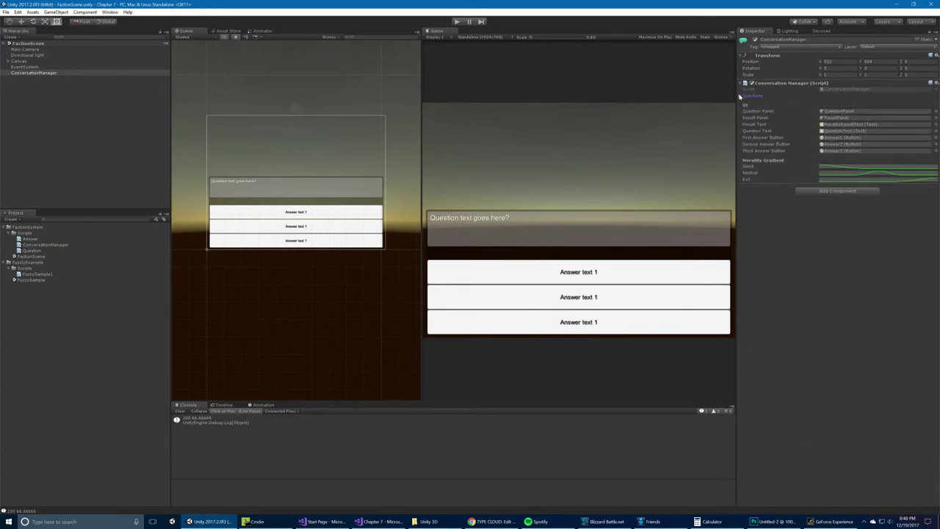
View the Good morality curve, which falls from full value to zero near 40
click(837, 167)
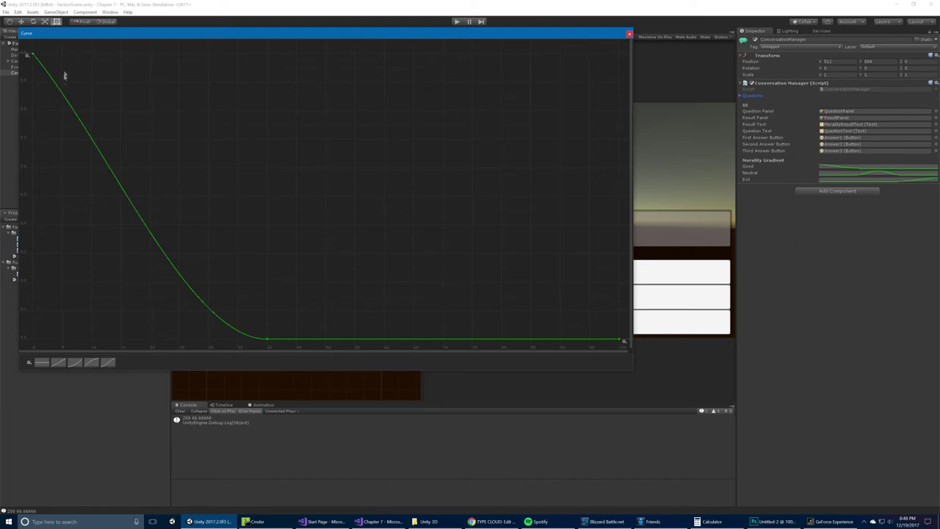
Review the Good, Neutral and Evil rating comparisons in ConversationManager.cs's EndConversation
click(629, 35)
key(alt+Tab)
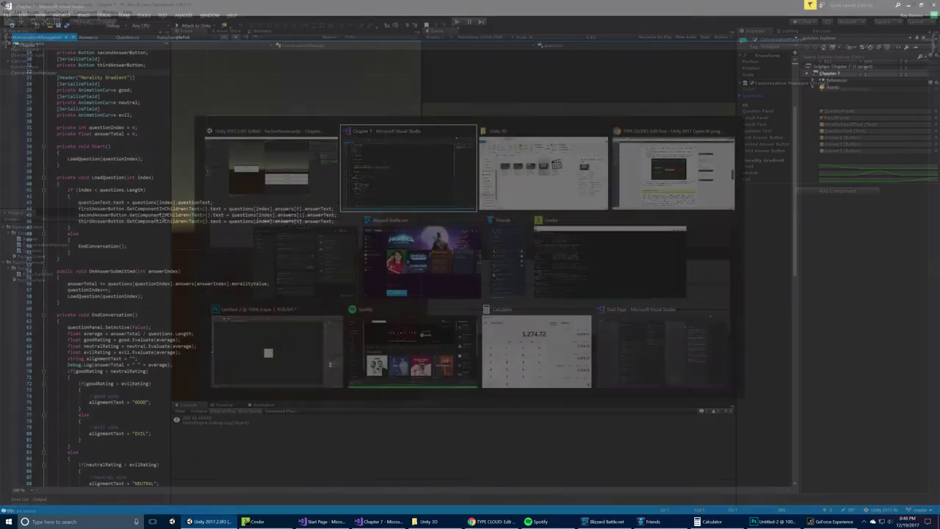
scroll(397, 257, down, 5)
scroll(397, 264, up, 3)
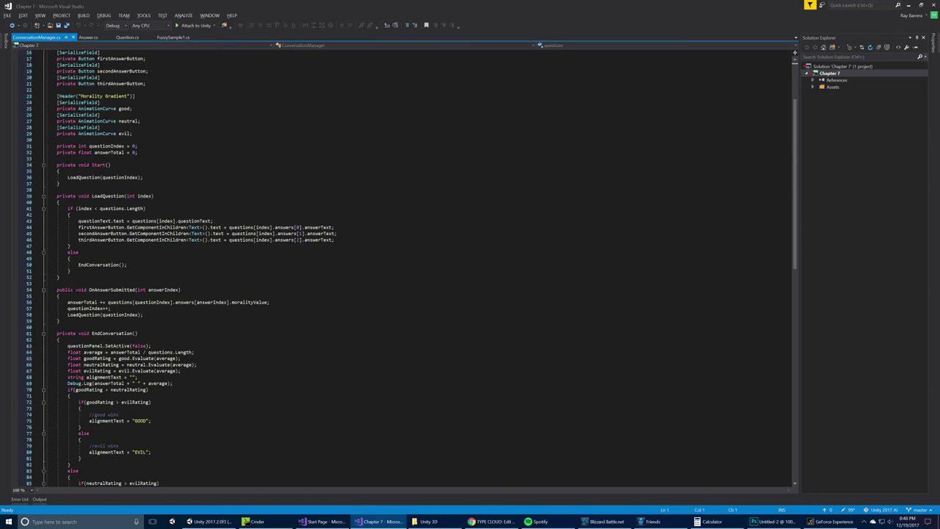
scroll(397, 264, up, 2)
scroll(396, 264, up, 2)
scroll(418, 268, up, 4)
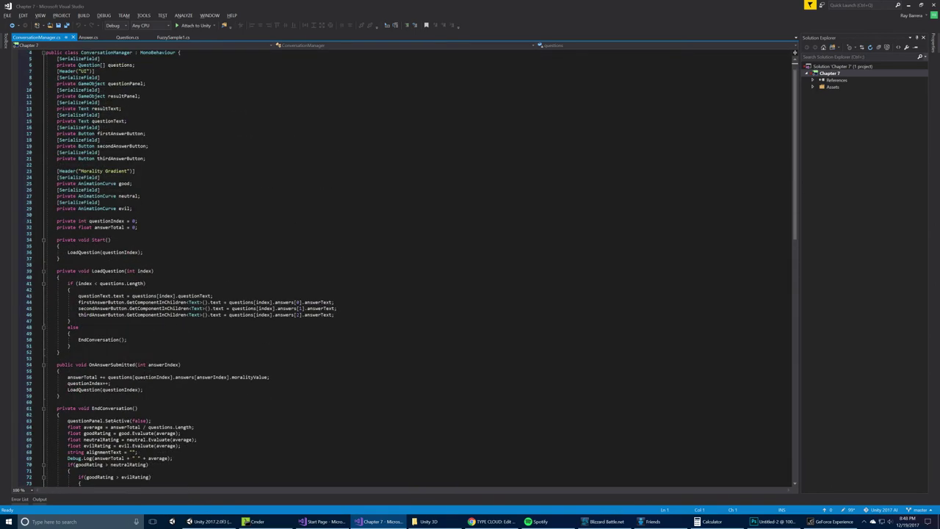
scroll(418, 268, down, 4)
scroll(418, 268, down, 4)
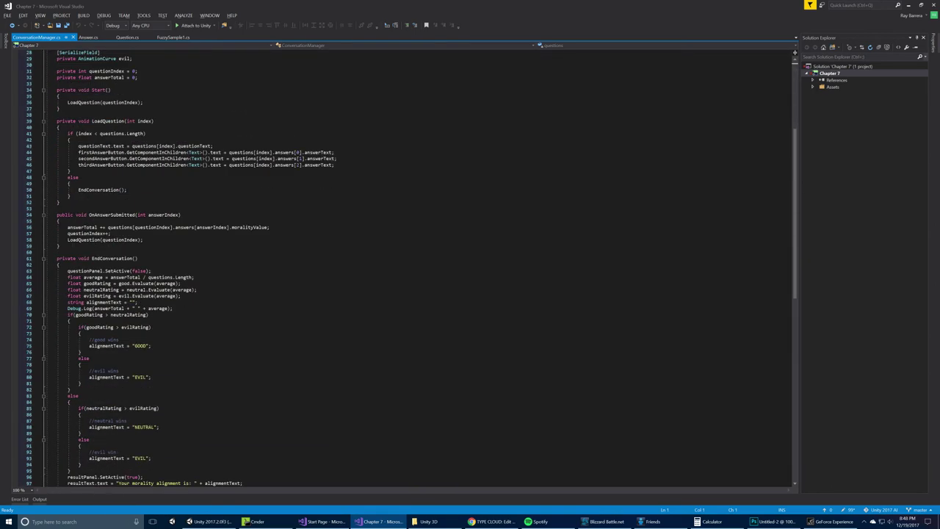
key(alt+Tab)
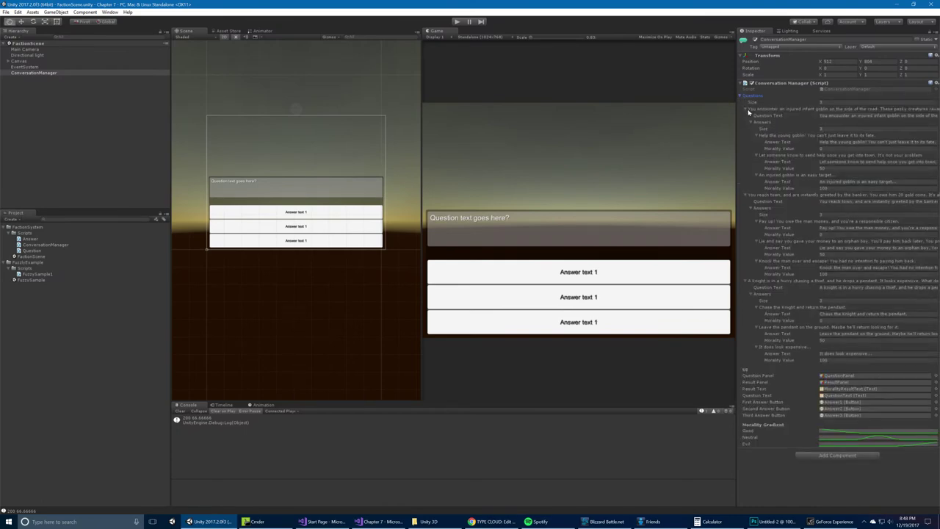
key(alt+Tab)
Review Question.cs and Answer.cs, noting the answerText and moralityValue fields
click(128, 37)
click(90, 38)
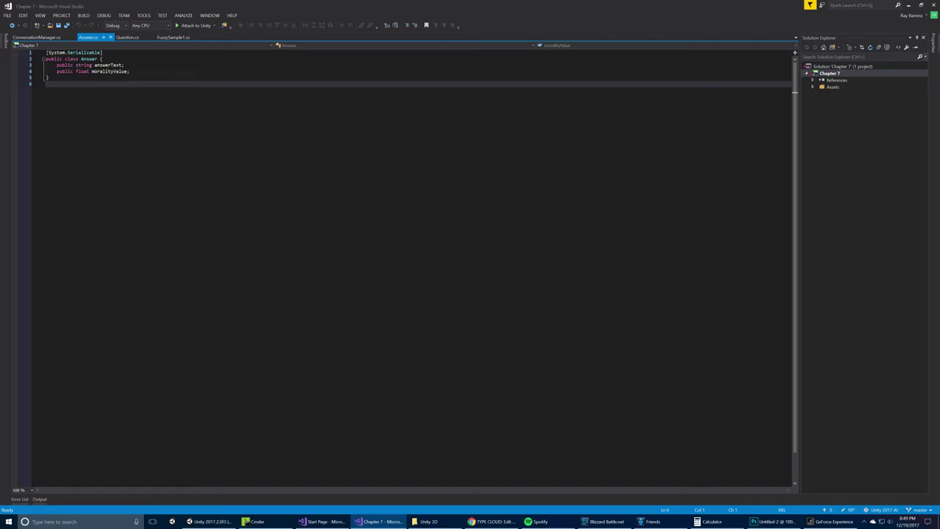
click(107, 65)
double_click(107, 65)
key(alt+Tab)
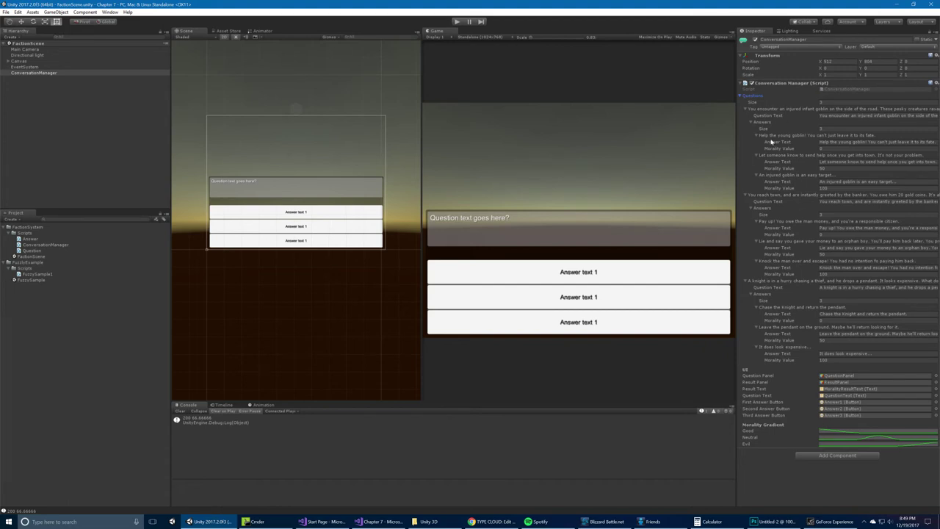
Collapse the first question's Answers foldout and reopen the Good morality curve
click(752, 123)
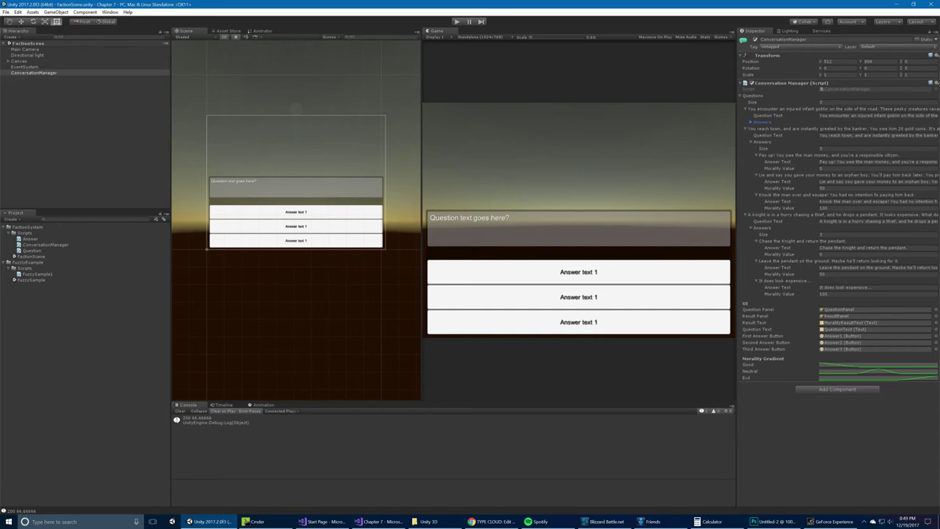
key(alt+Tab)
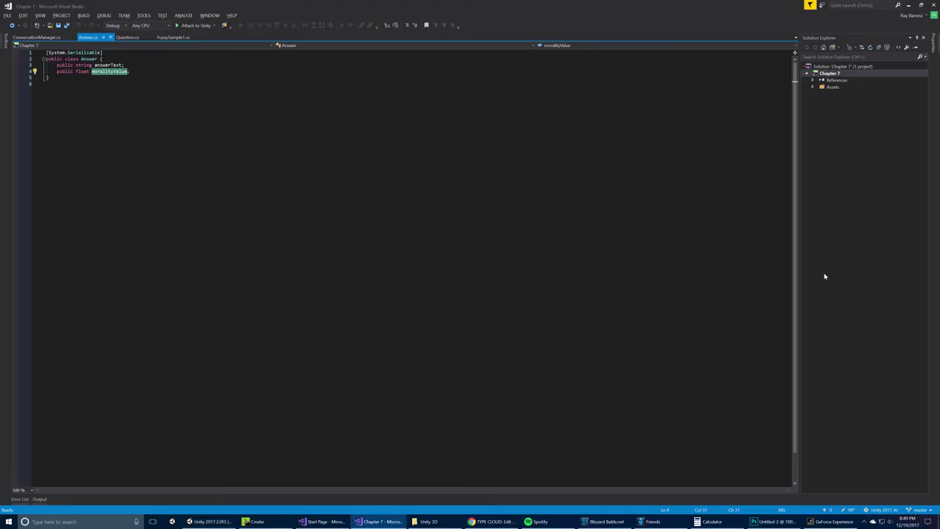
key(alt+Tab)
click(865, 363)
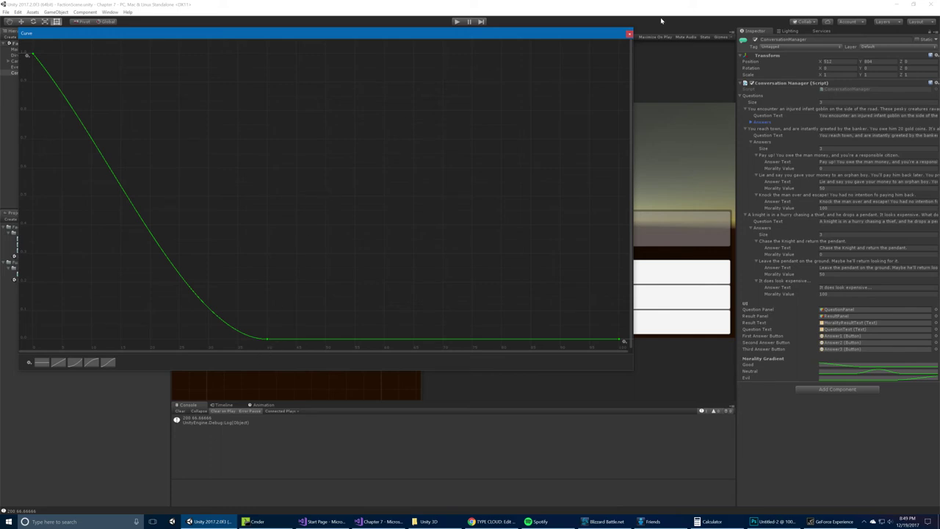
Inspect the bell-shaped Neutral curve and the Evil curve rising from zero near 60
click(630, 35)
click(878, 372)
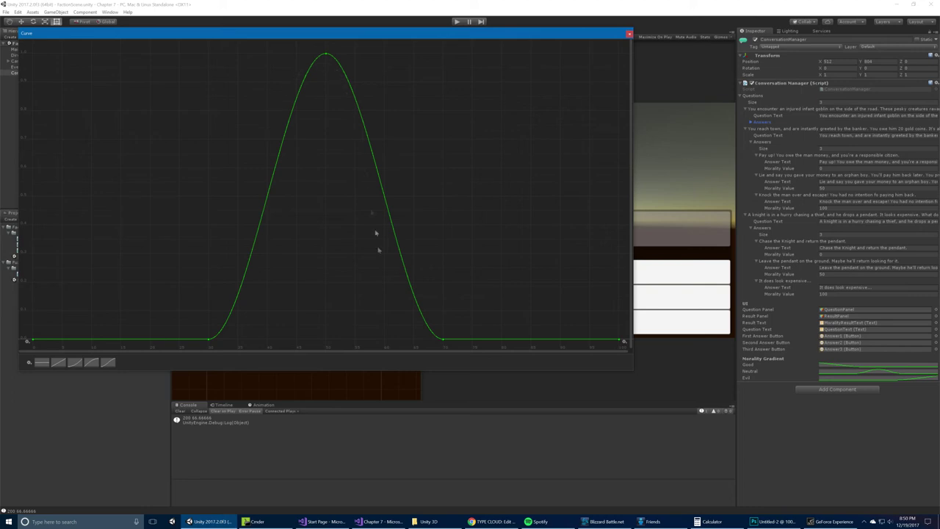
click(629, 34)
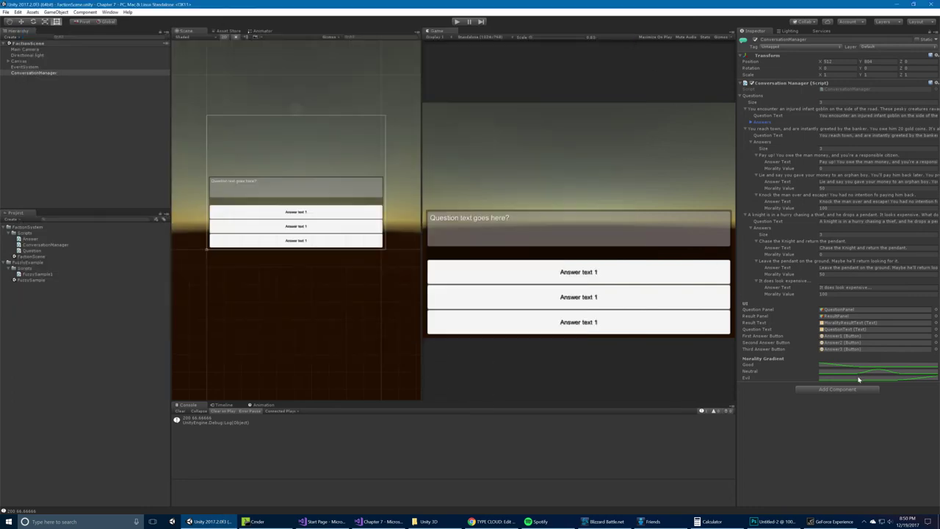
click(859, 379)
click(385, 340)
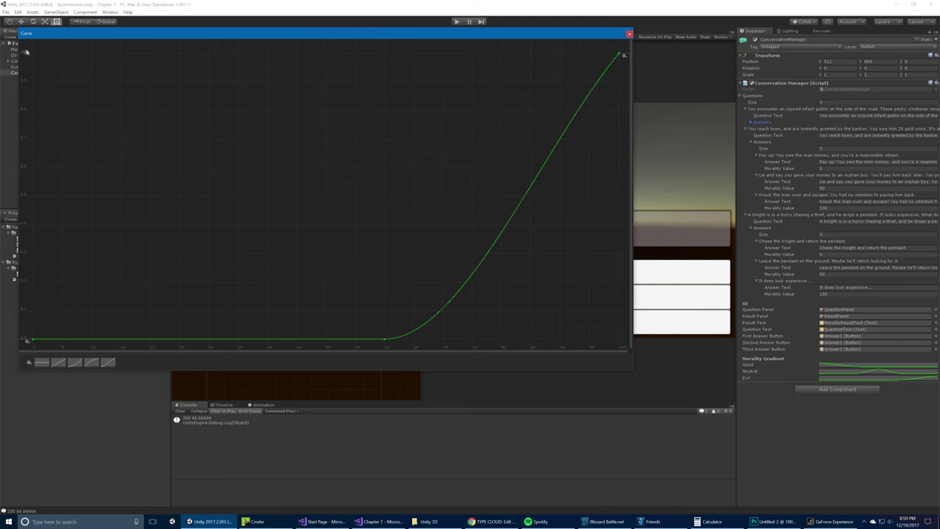
click(630, 34)
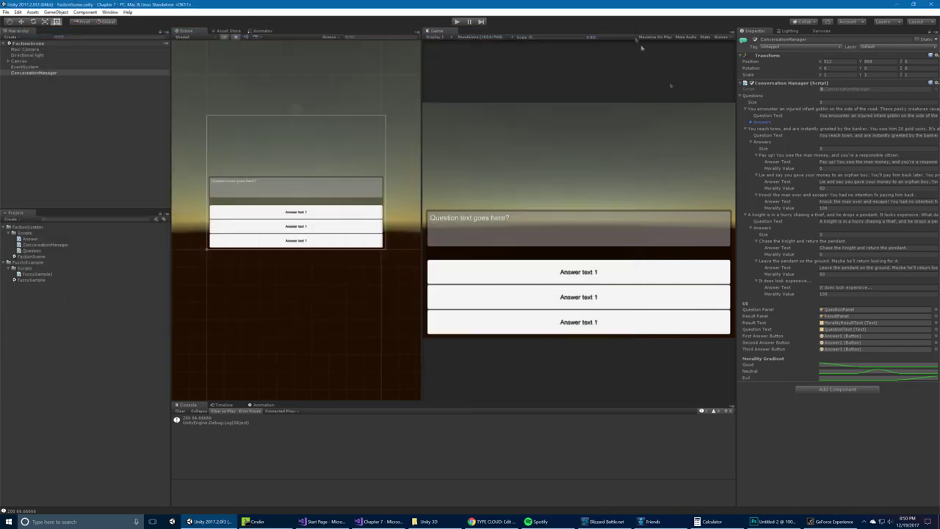
Highlight the uses of answerTotal and questionIndex in ConversationManager.cs
key(alt+Tab)
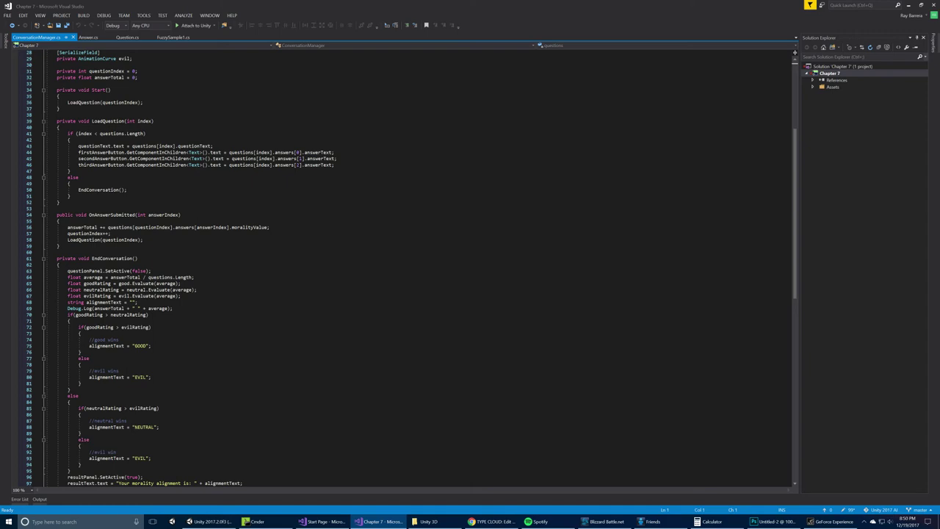
mouse_move(261, 165)
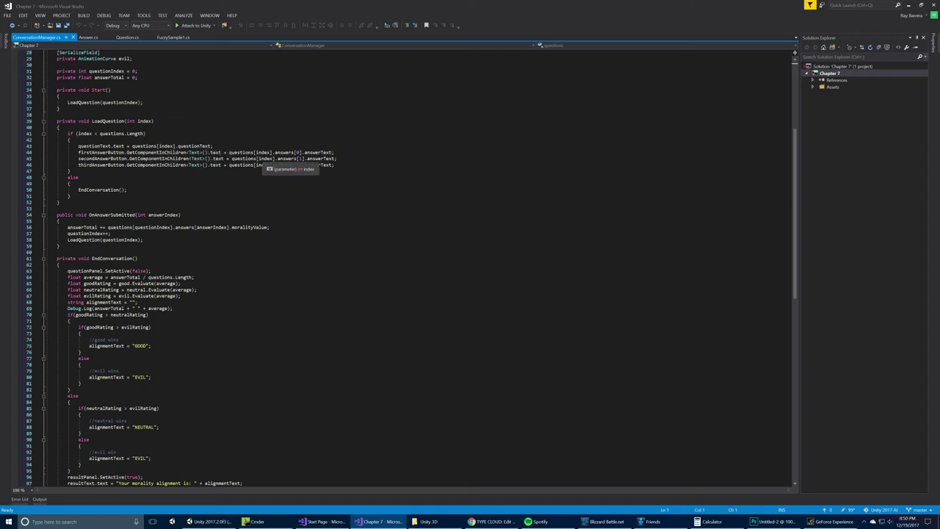
scroll(265, 166, down, 4)
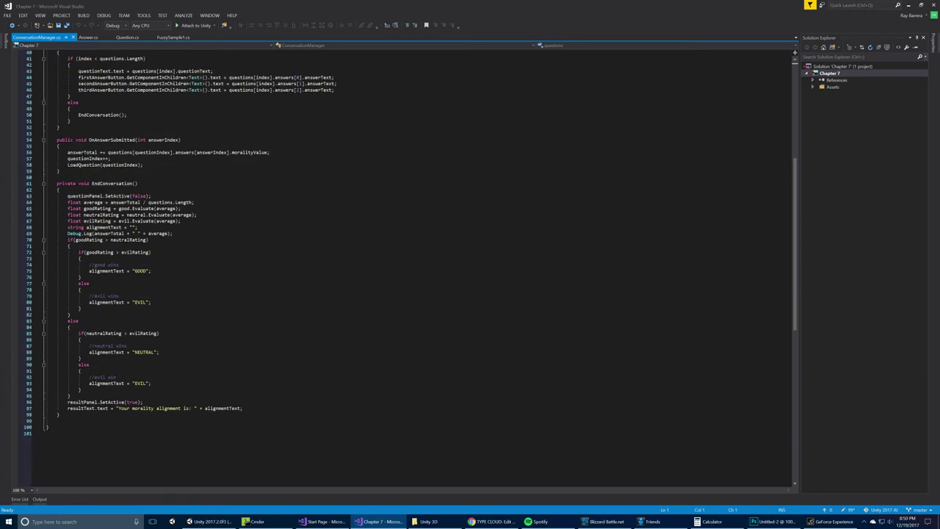
scroll(397, 265, up, 3)
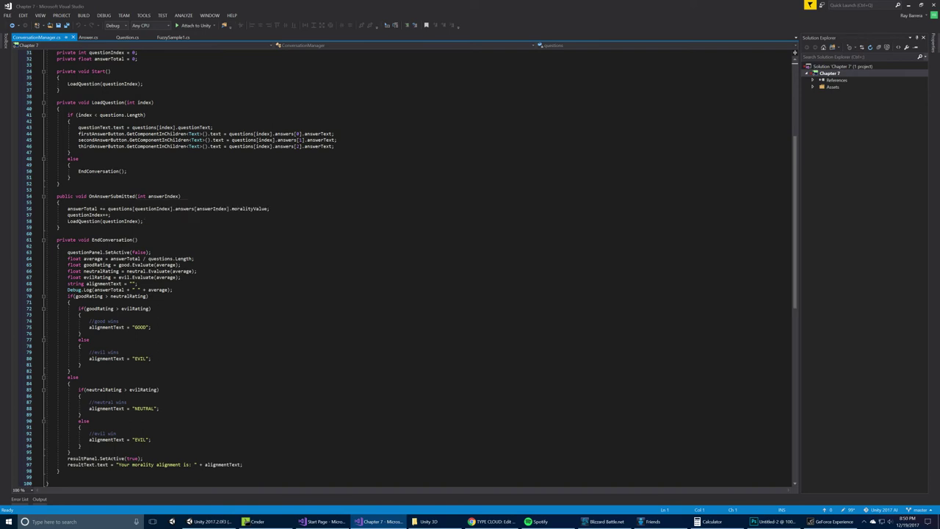
double_click(81, 209)
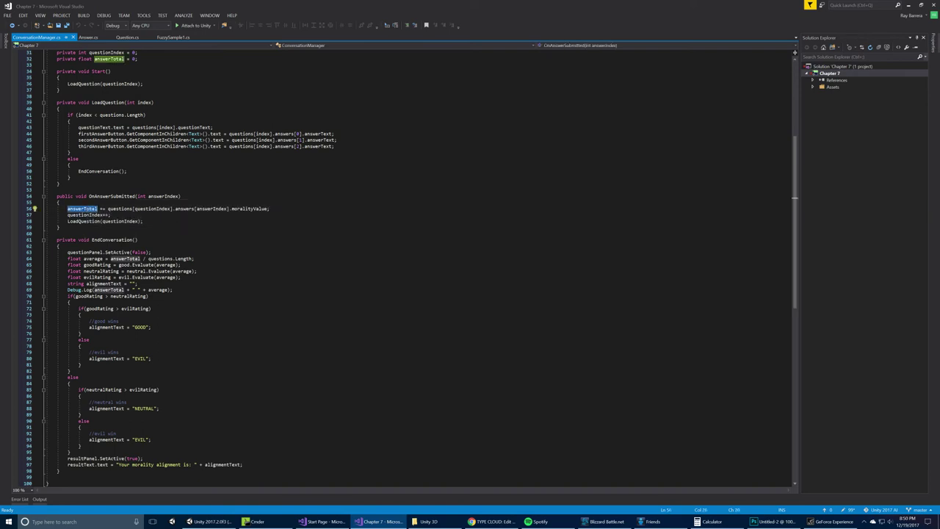
key(alt+Tab)
key(alt+Tab)
double_click(85, 214)
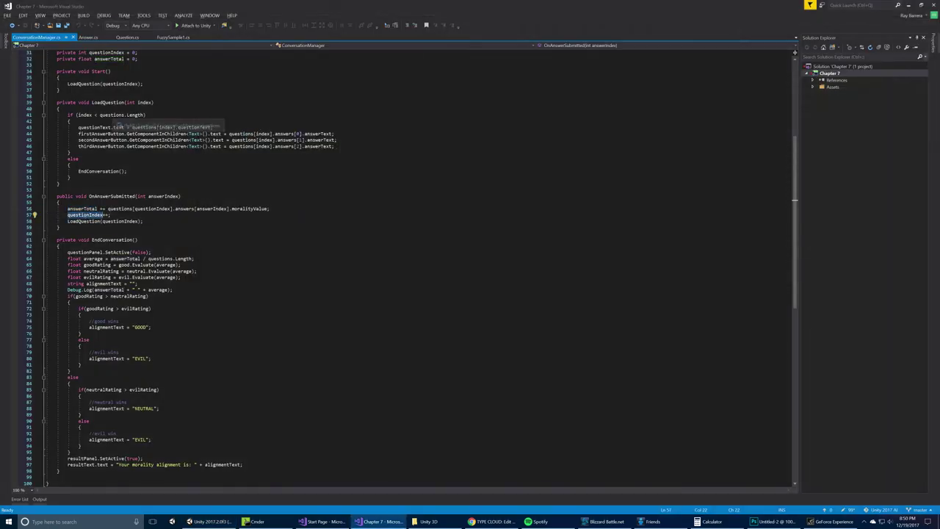
scroll(411, 269, down, 4)
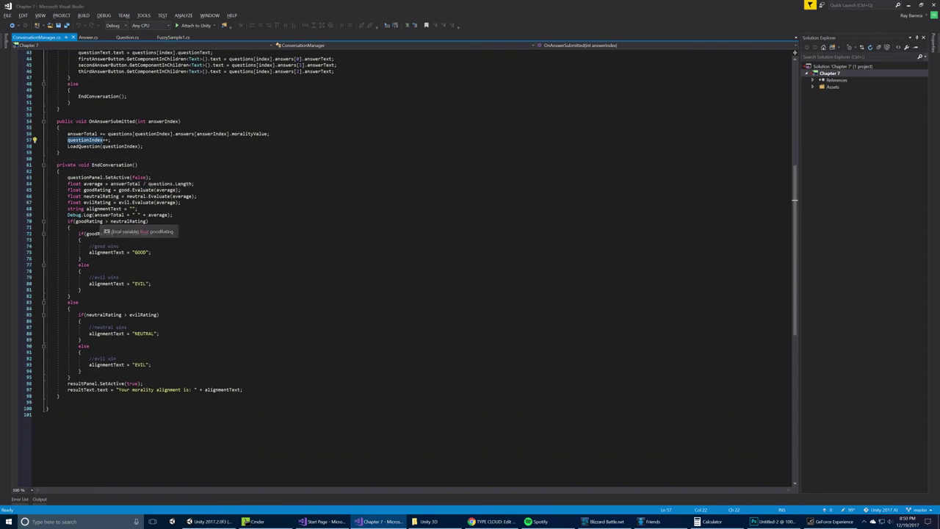
Highlight average, questions, goodRating, neutralRating and evilRating in EndConversation
double_click(94, 184)
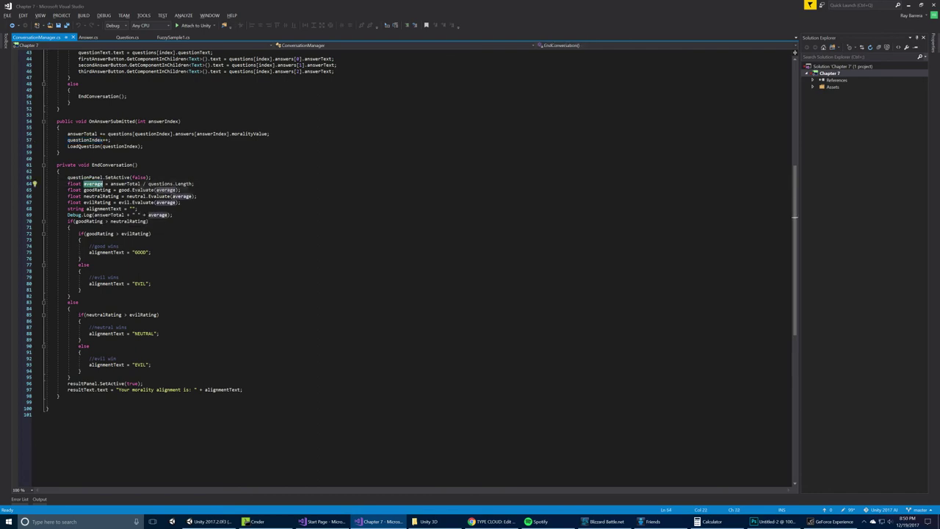
double_click(159, 184)
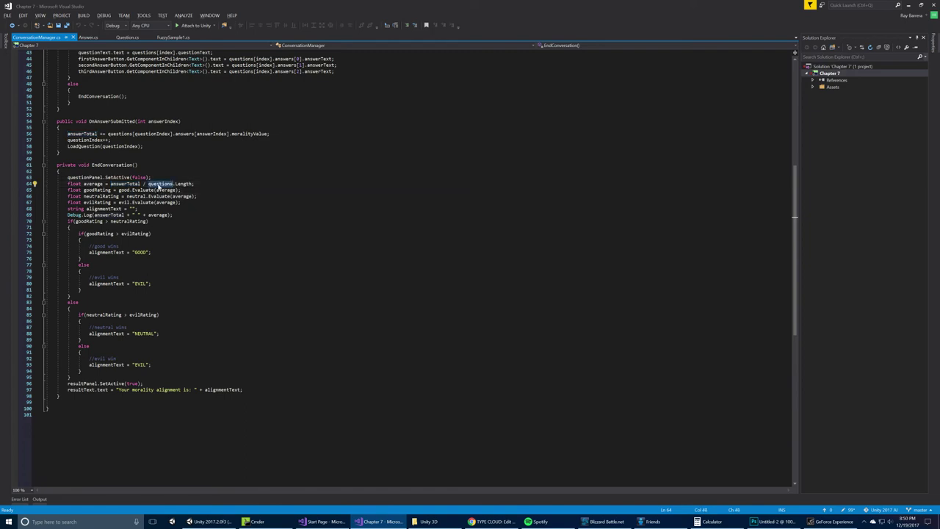
double_click(97, 191)
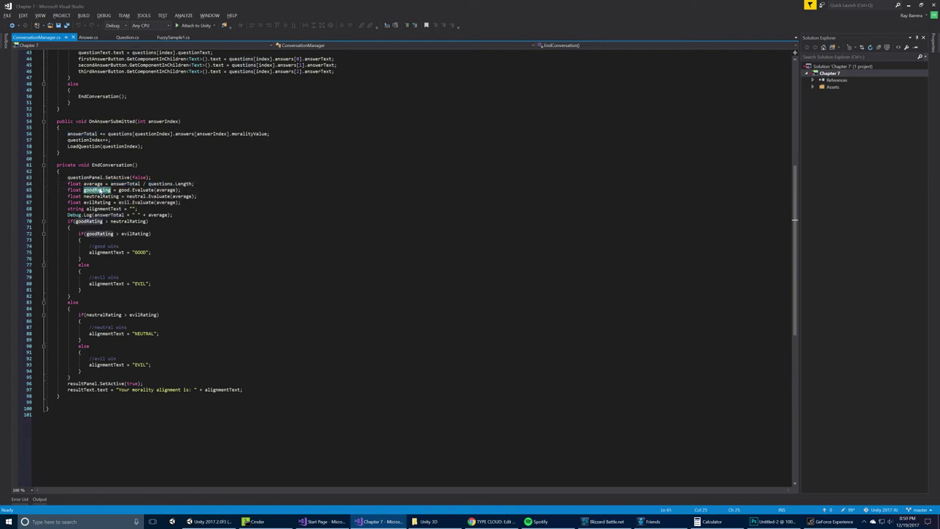
double_click(99, 196)
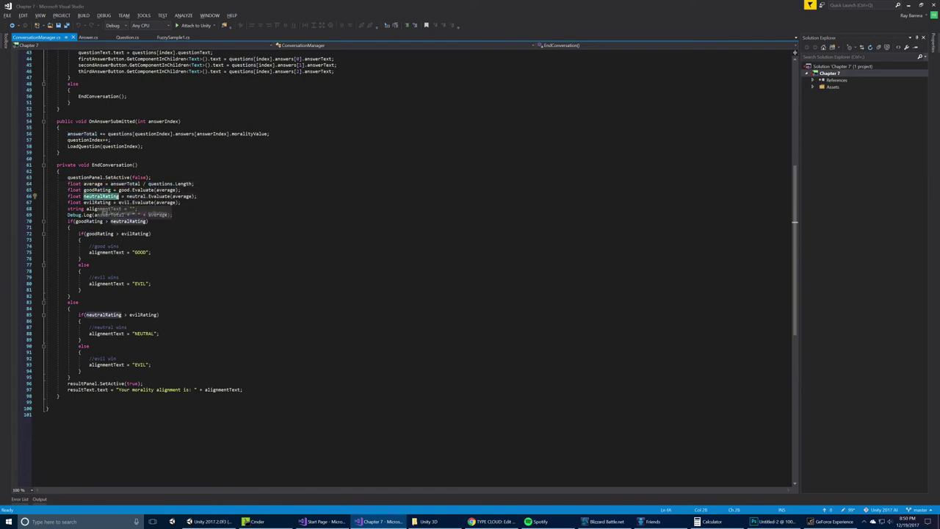
double_click(96, 203)
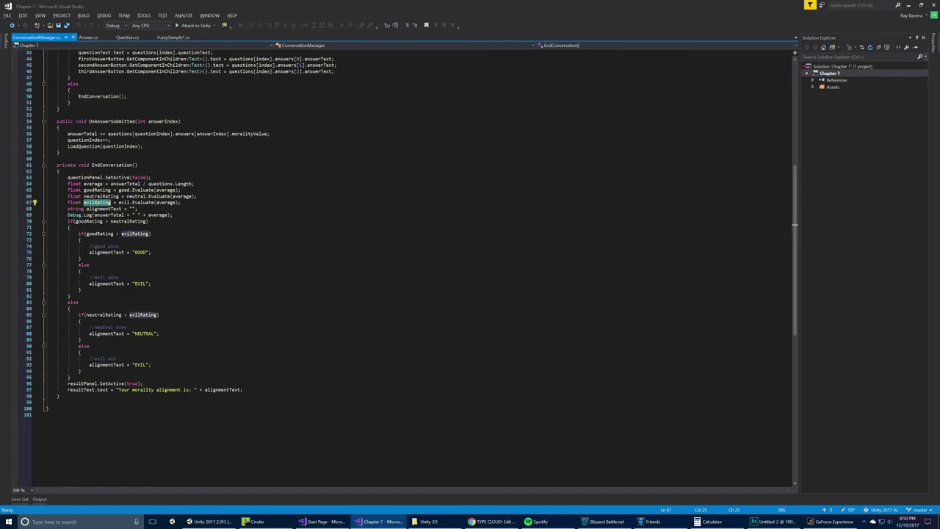
key(alt+Tab)
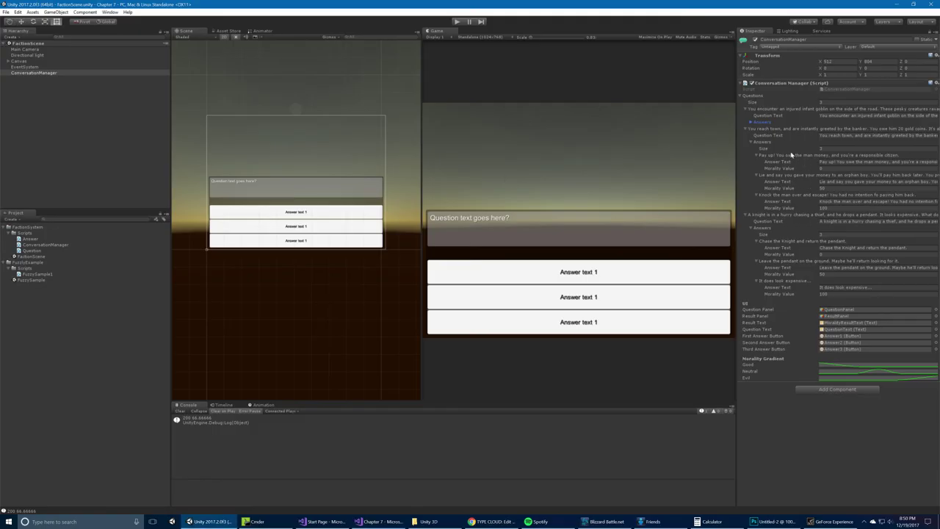
click(847, 379)
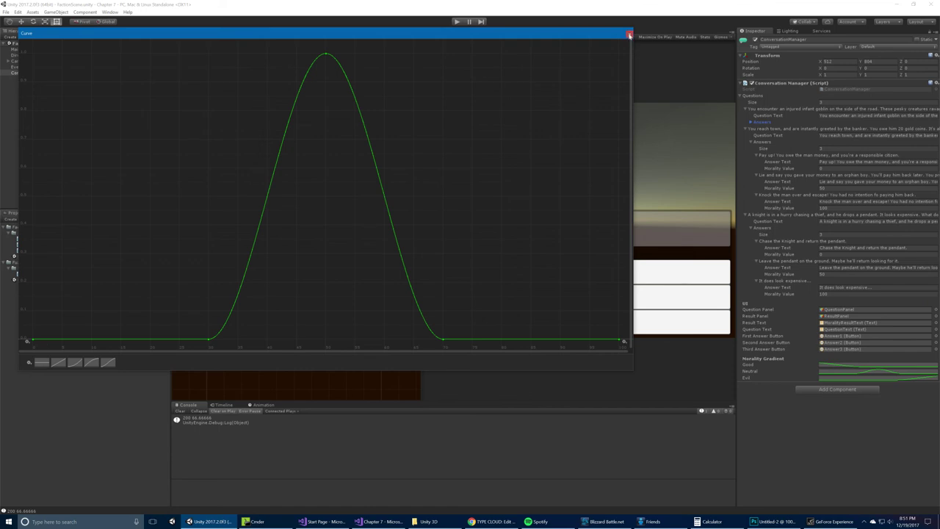
click(629, 35)
click(847, 379)
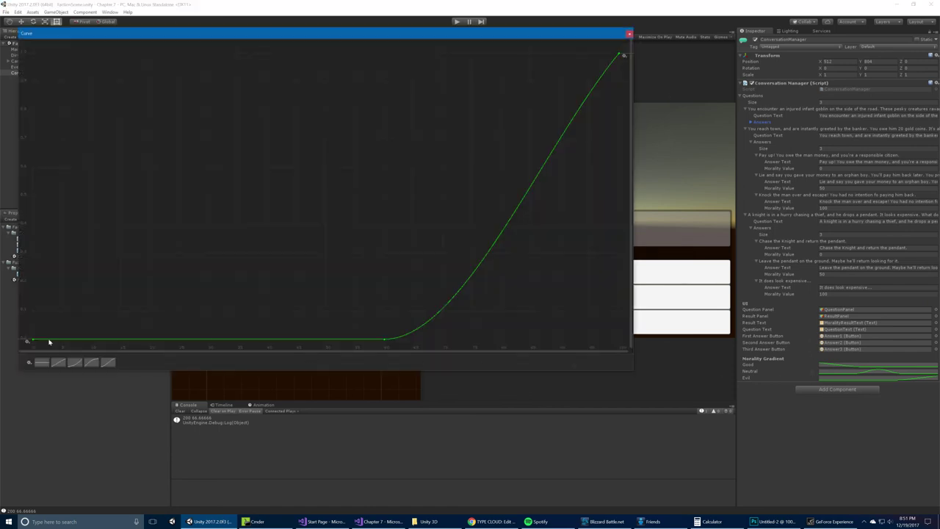
click(629, 34)
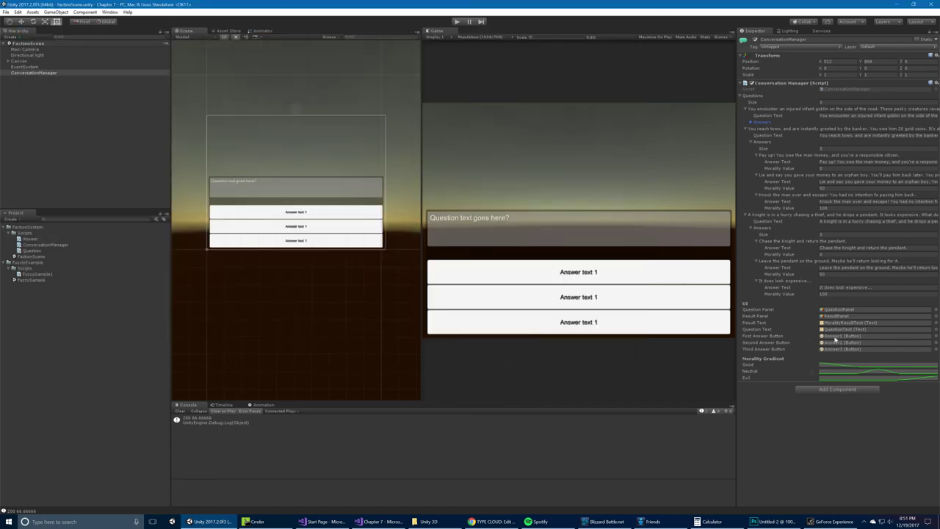
click(847, 366)
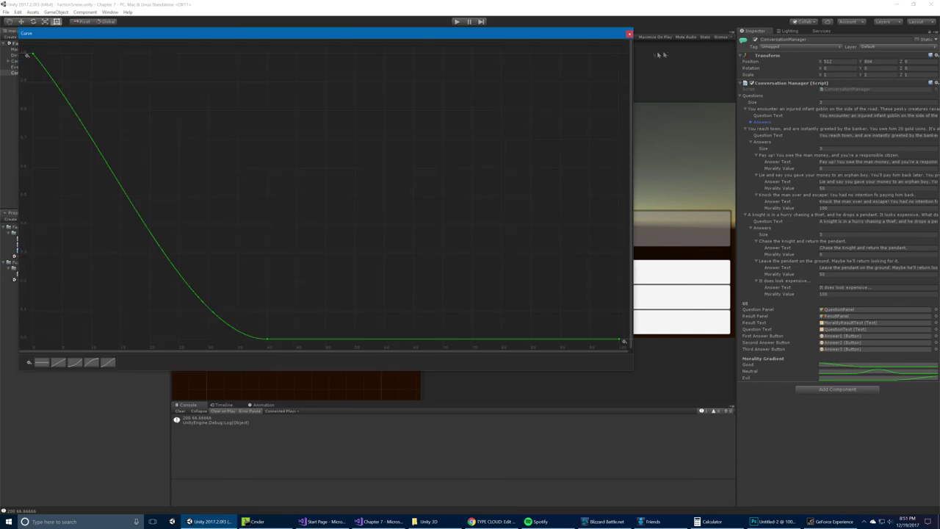
click(629, 34)
key(alt+Tab)
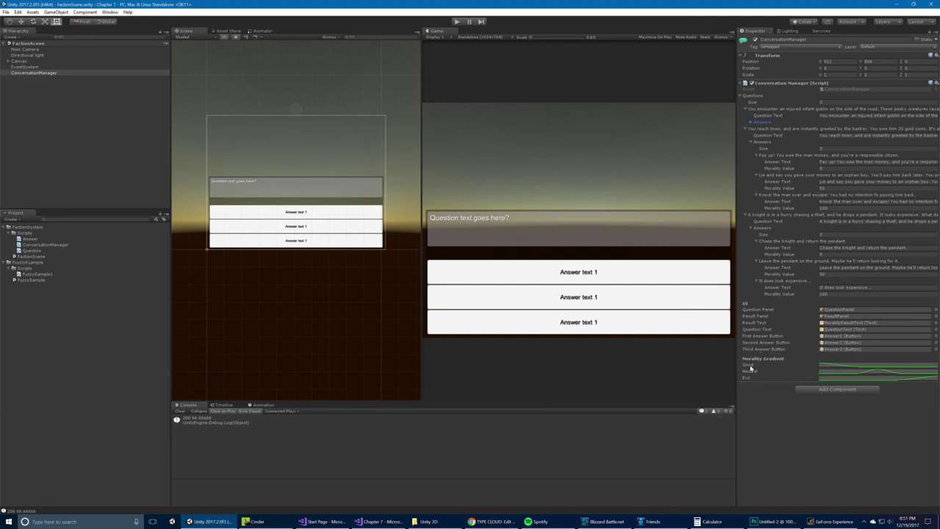
key(alt+Tab)
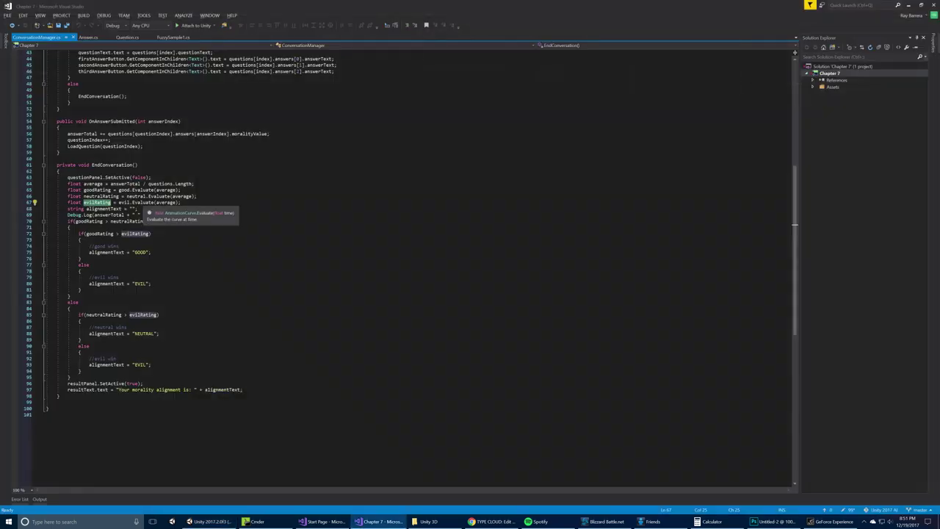
key(Down)
key(Down)
key(Down)
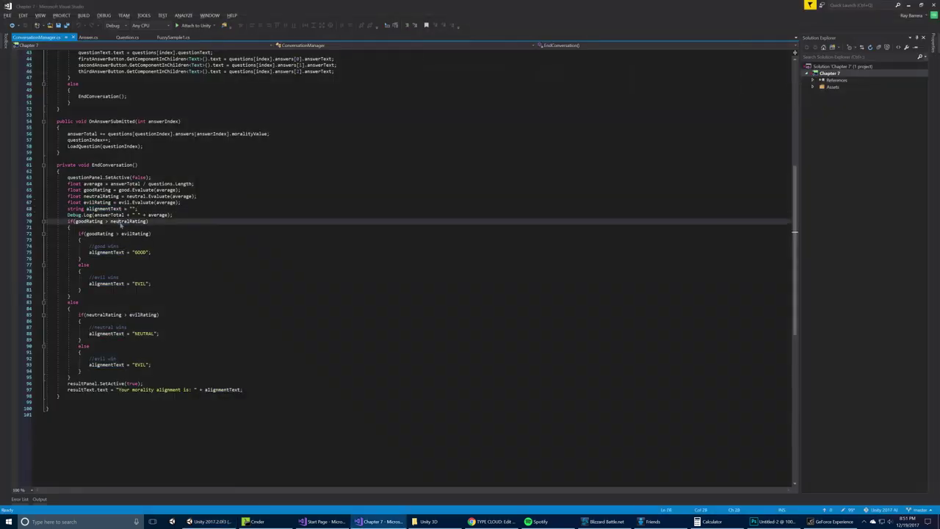
double_click(126, 222)
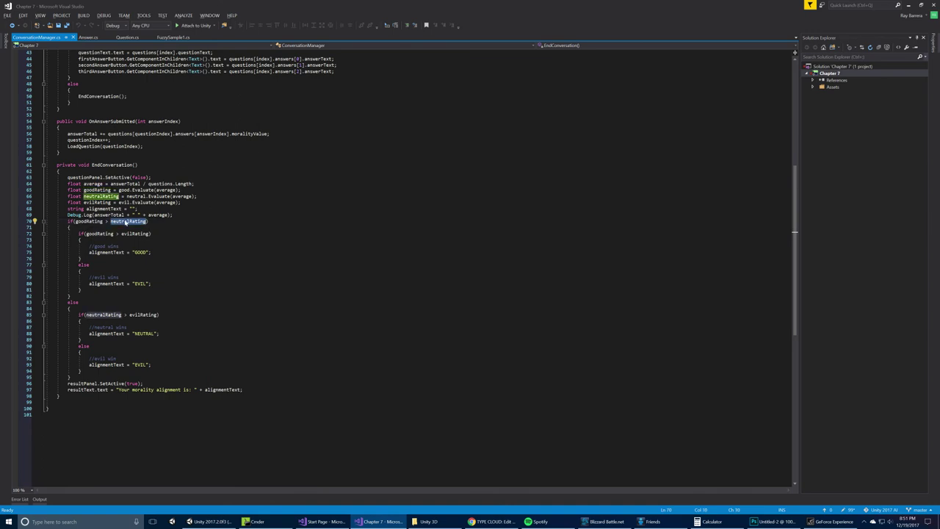
click(102, 234)
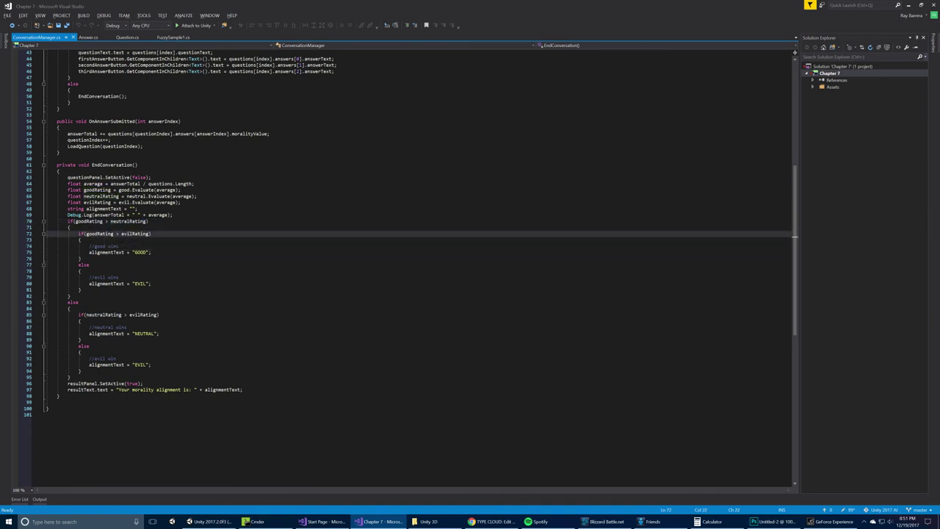
click(136, 234)
click(151, 252)
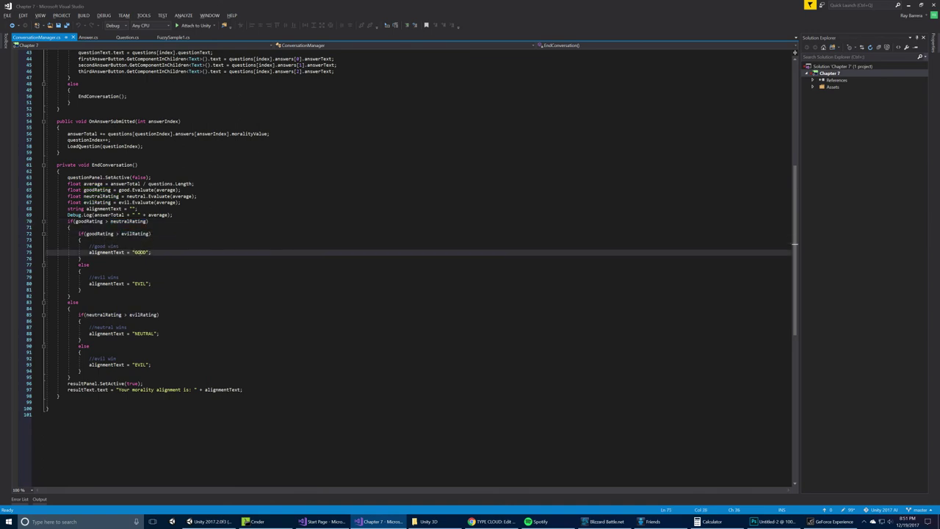
click(134, 283)
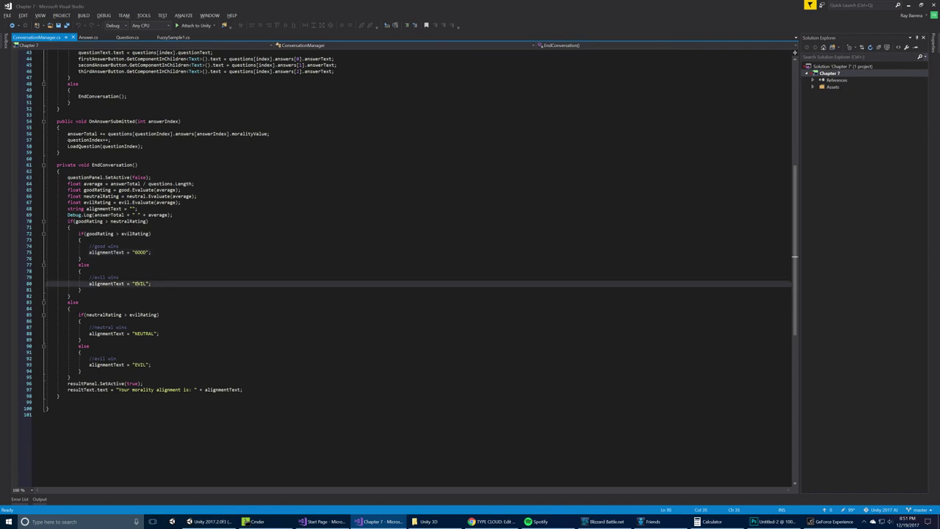
double_click(103, 314)
double_click(143, 314)
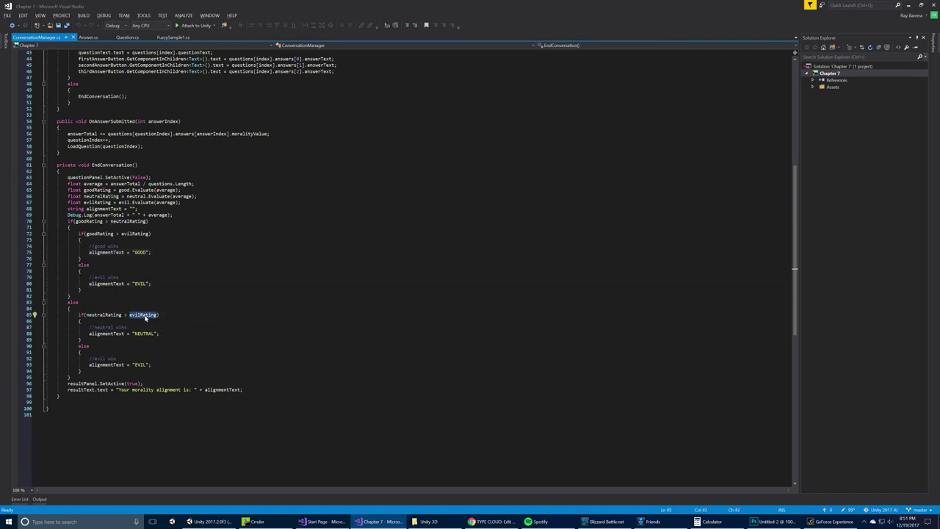
click(143, 334)
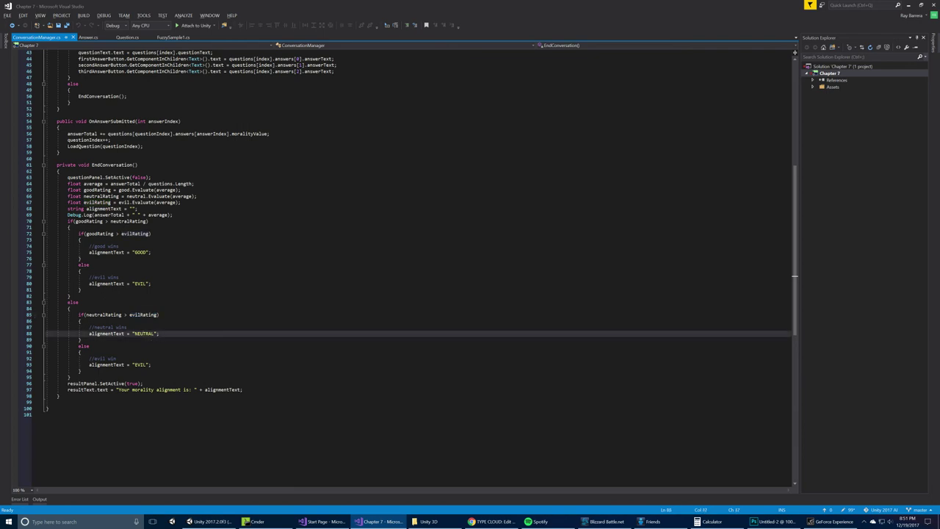
double_click(140, 364)
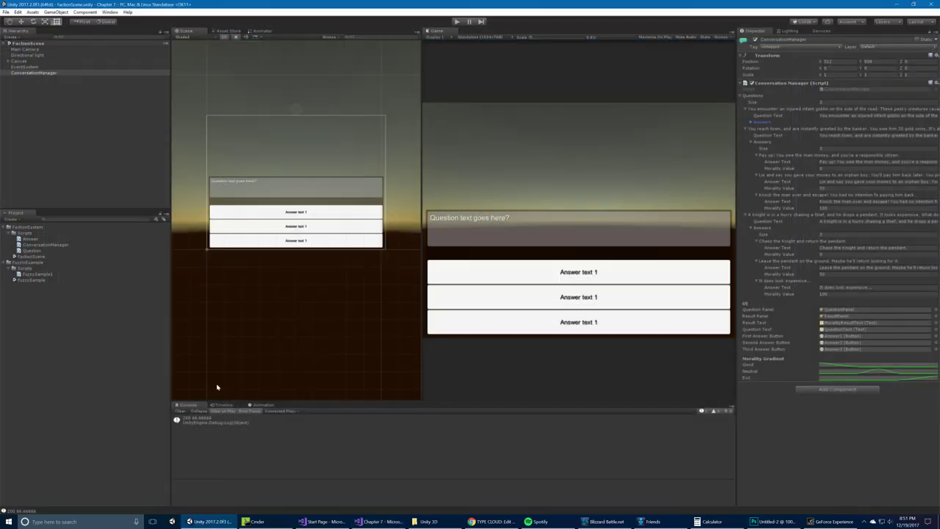
key(alt+Tab)
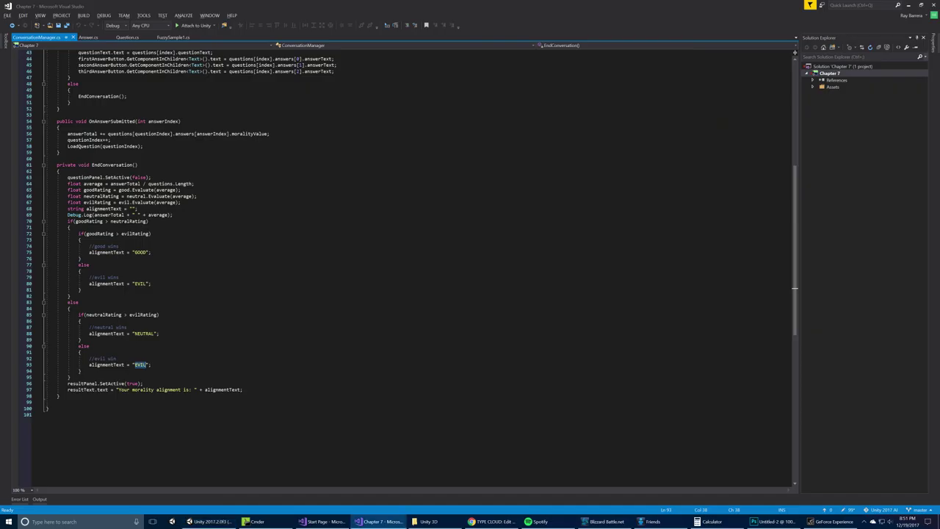
scroll(397, 265, up, 15)
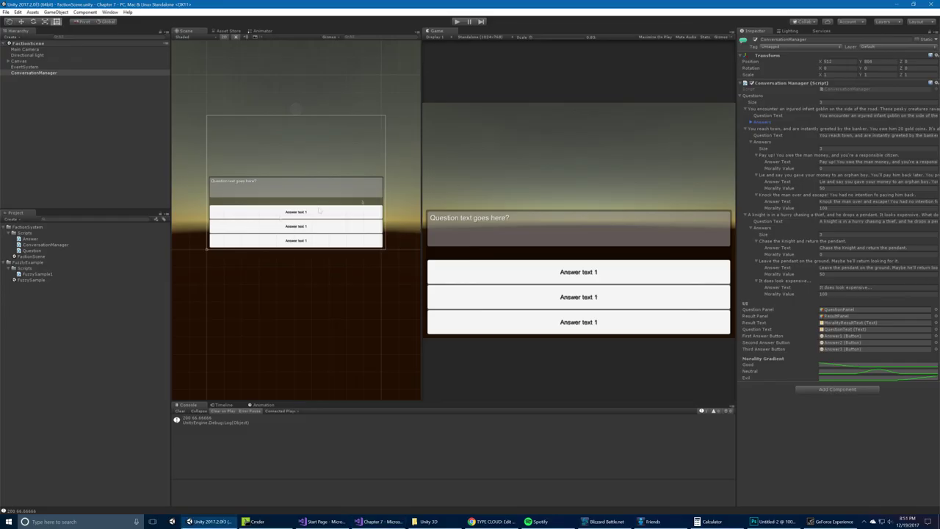